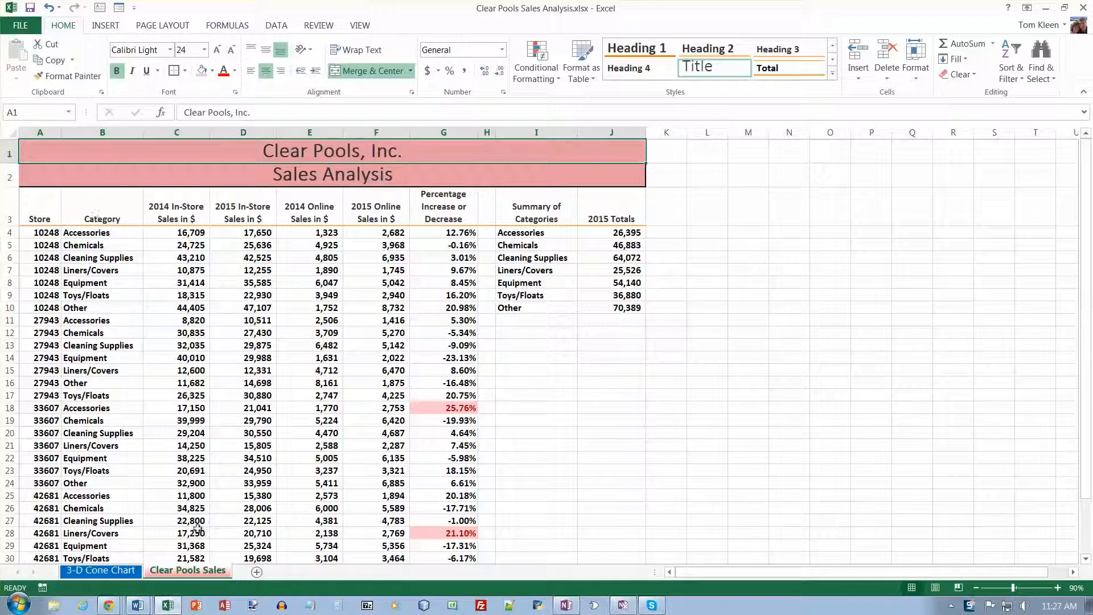
Insert a new worksheet and rename its tab SmarArt Graphic.
{"action": "left_click", "coordinate": [257, 572]}
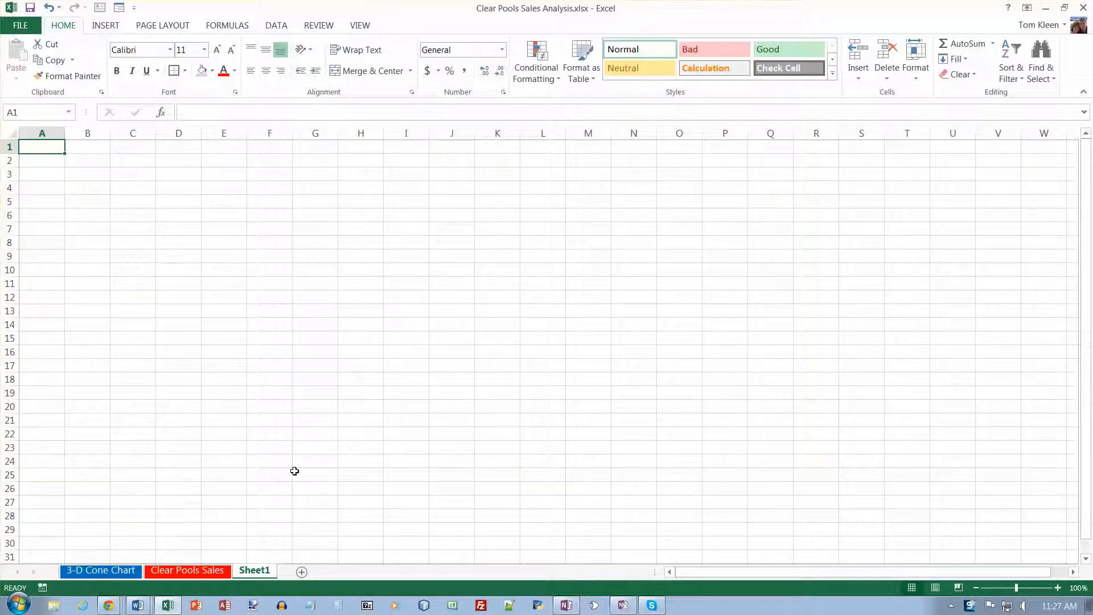
{"action": "double_click", "coordinate": [268, 573]}
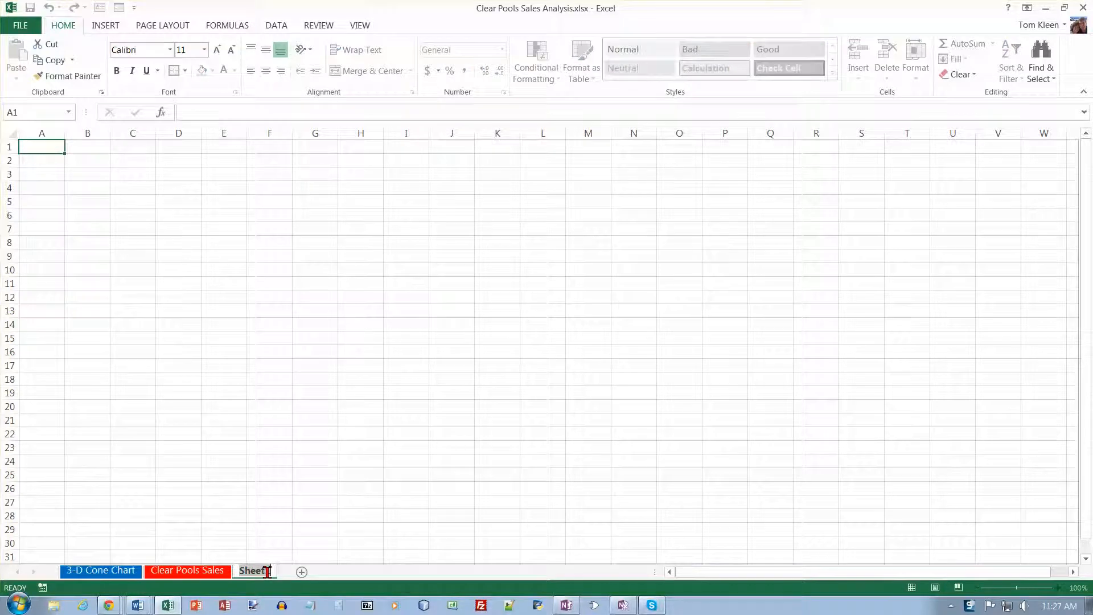
{"action": "type", "text": "Smar"}
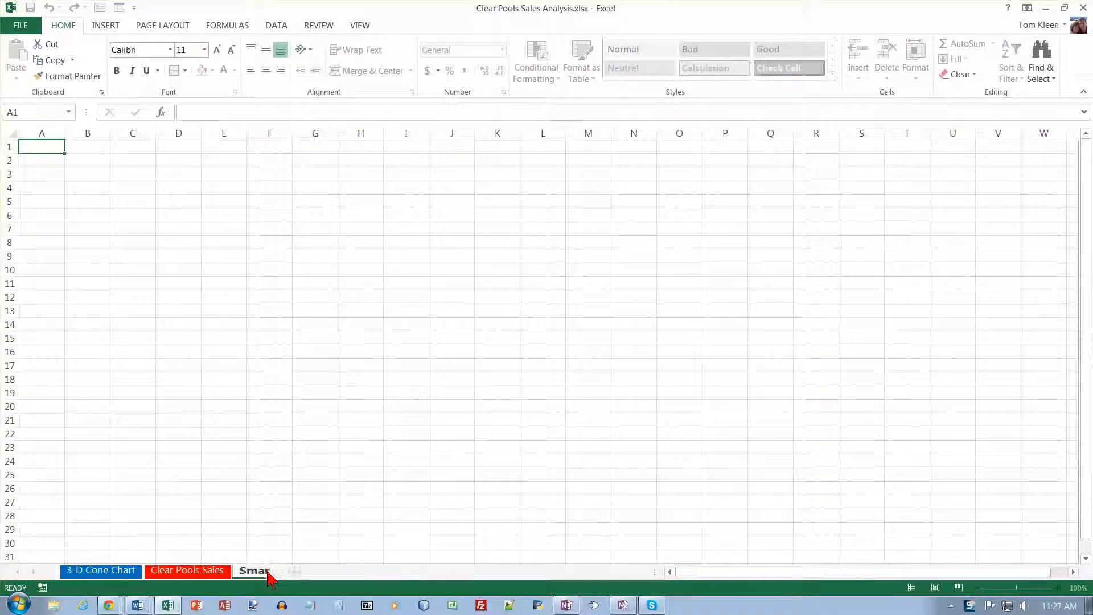
{"action": "type", "text": "tArt Graphc"}
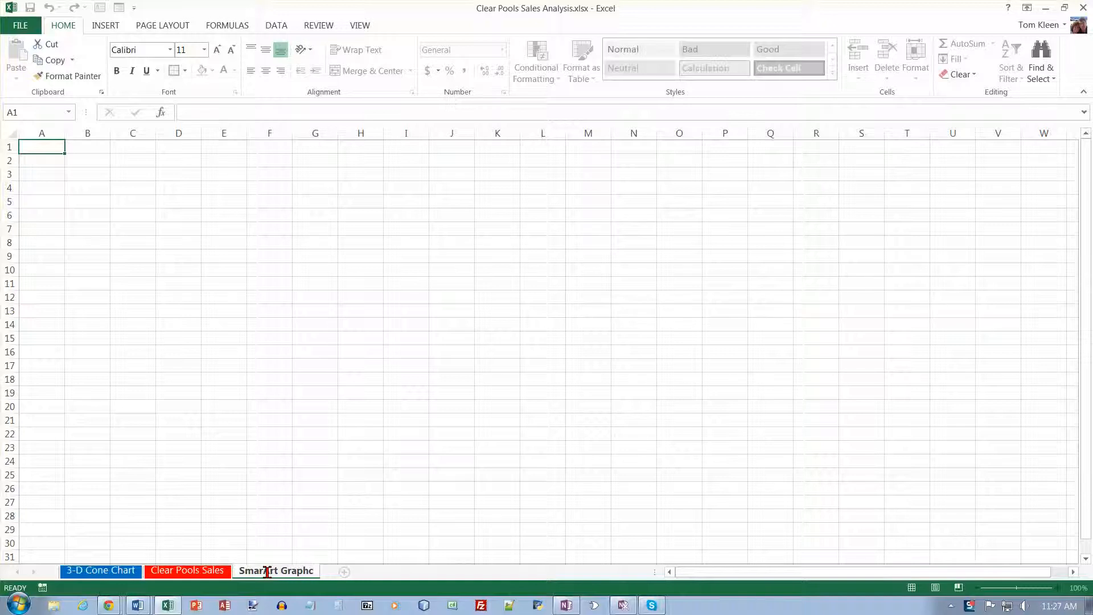
{"action": "key", "text": "BackSpace"}
{"action": "type", "text": "ic"}
{"action": "key", "text": "Return"}
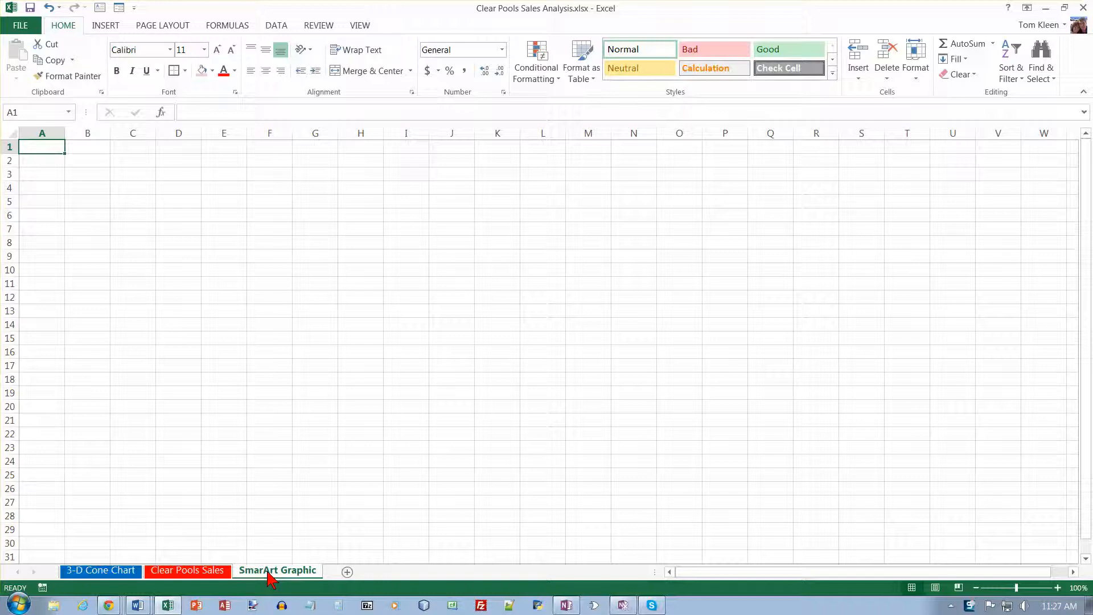
Set the SmarArt Graphic sheet's tab color to green.
{"action": "right_click", "coordinate": [269, 577]}
{"action": "mouse_move", "coordinate": [316, 514]}
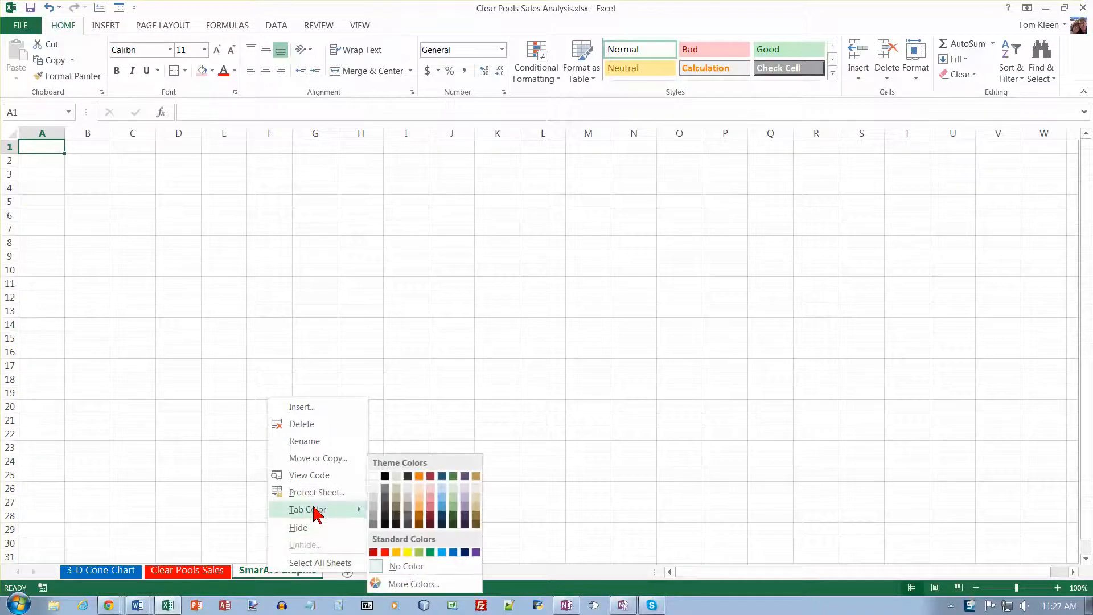
{"action": "left_click", "coordinate": [431, 552]}
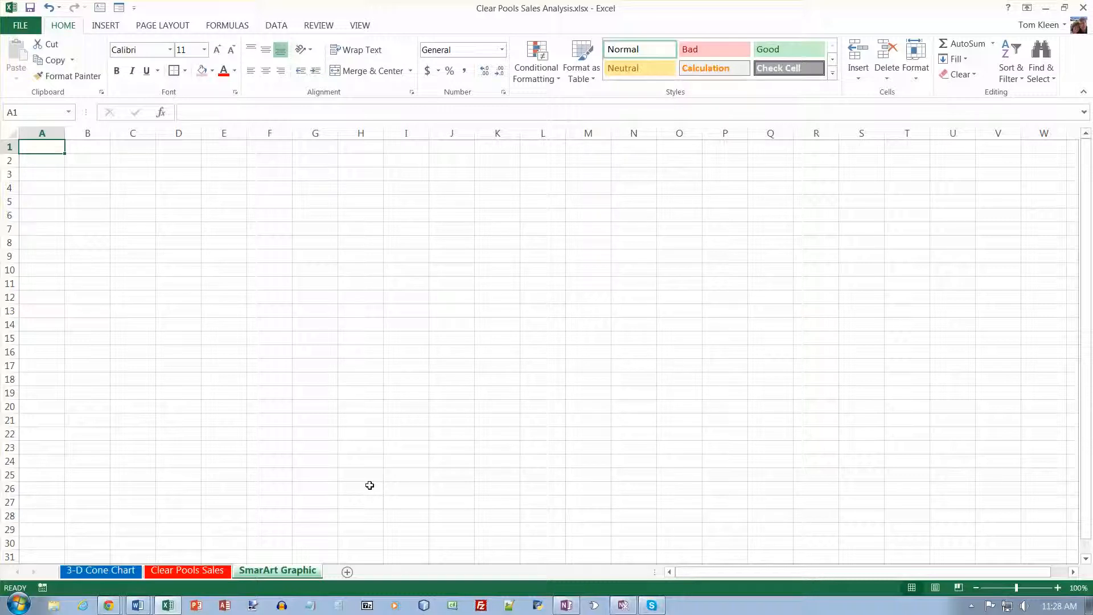
Turn off gridlines for the worksheet.
{"action": "left_click", "coordinate": [366, 28]}
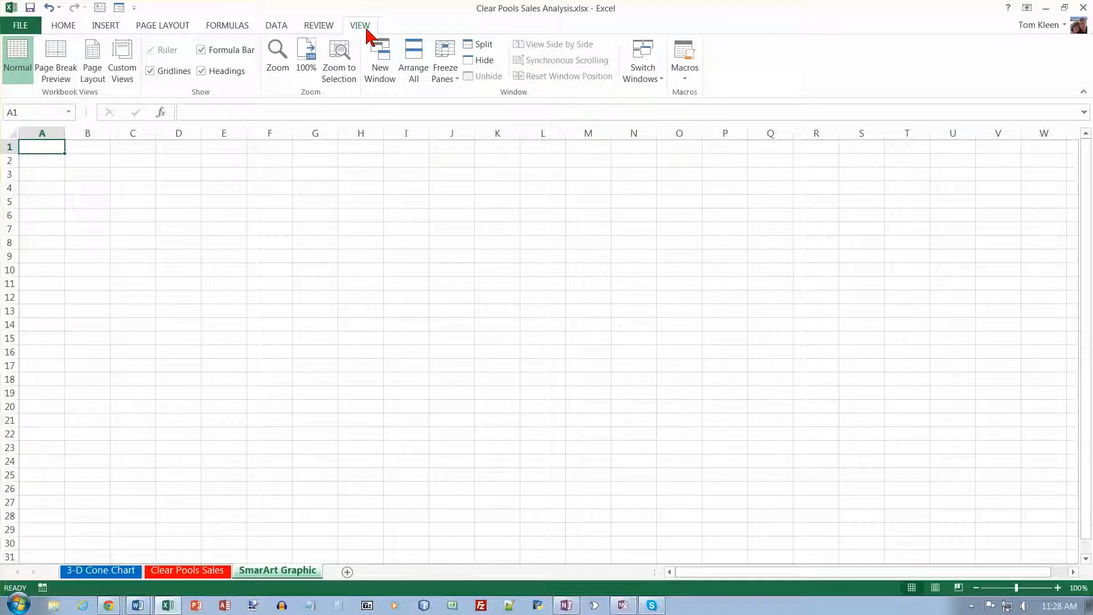
{"action": "left_click", "coordinate": [151, 72]}
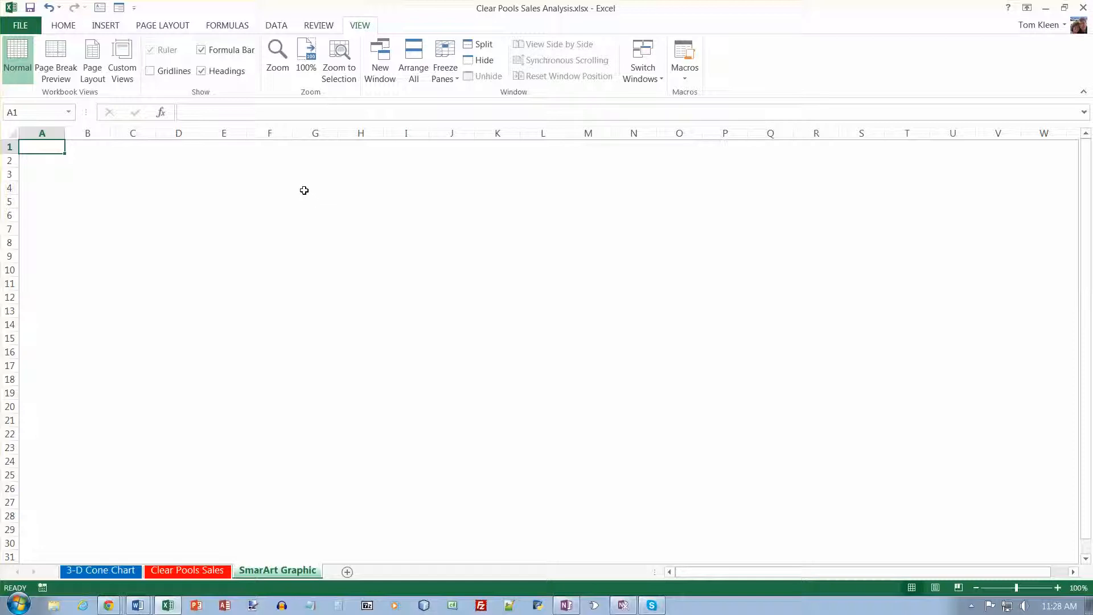
Insert an Accented Picture SmartArt graphic from the Picture category.
{"action": "left_click", "coordinate": [106, 25]}
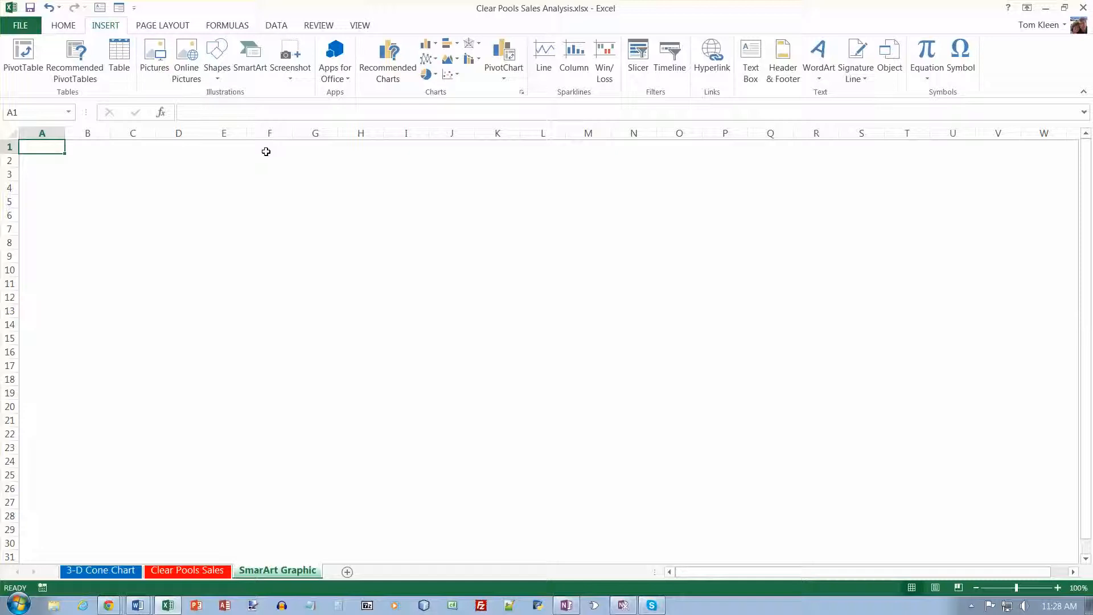
{"action": "left_click", "coordinate": [255, 77]}
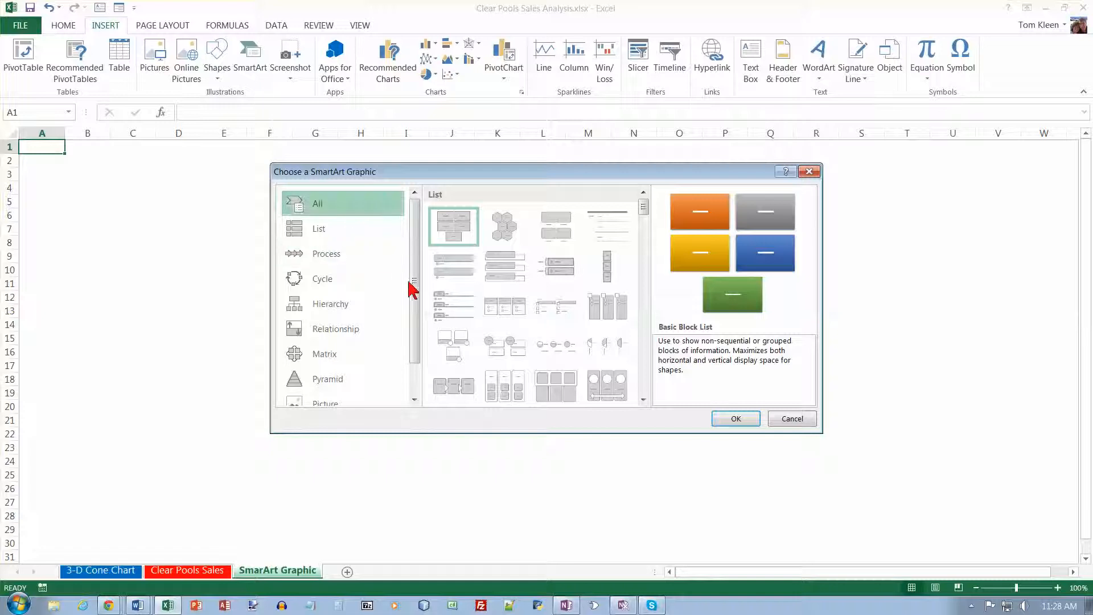
{"action": "left_click_drag", "start_coordinate": [414, 290], "coordinate": [415, 335]}
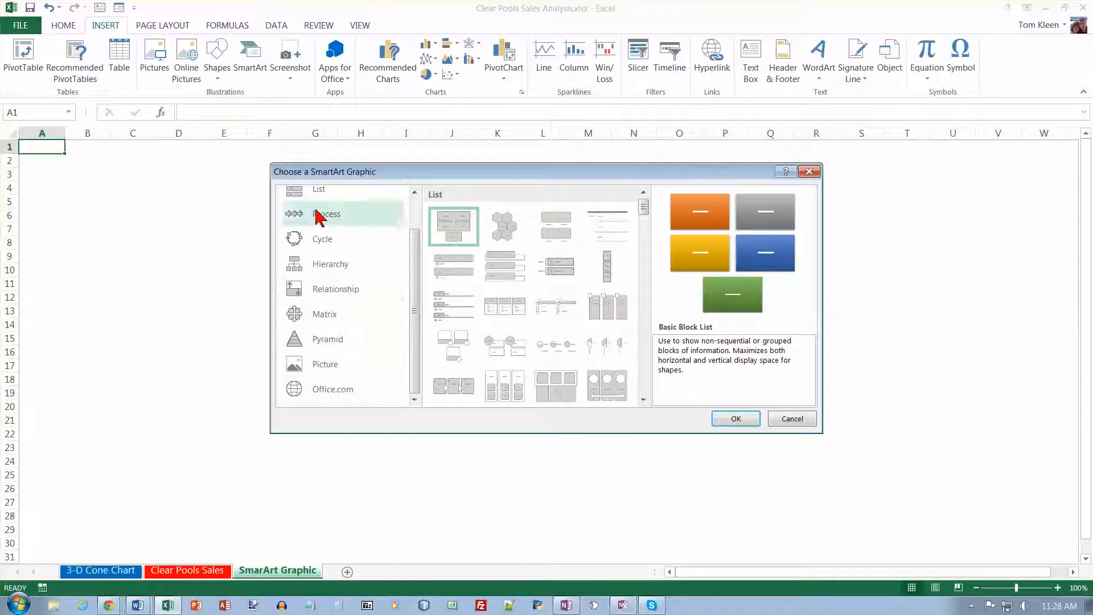
{"action": "left_click", "coordinate": [321, 374]}
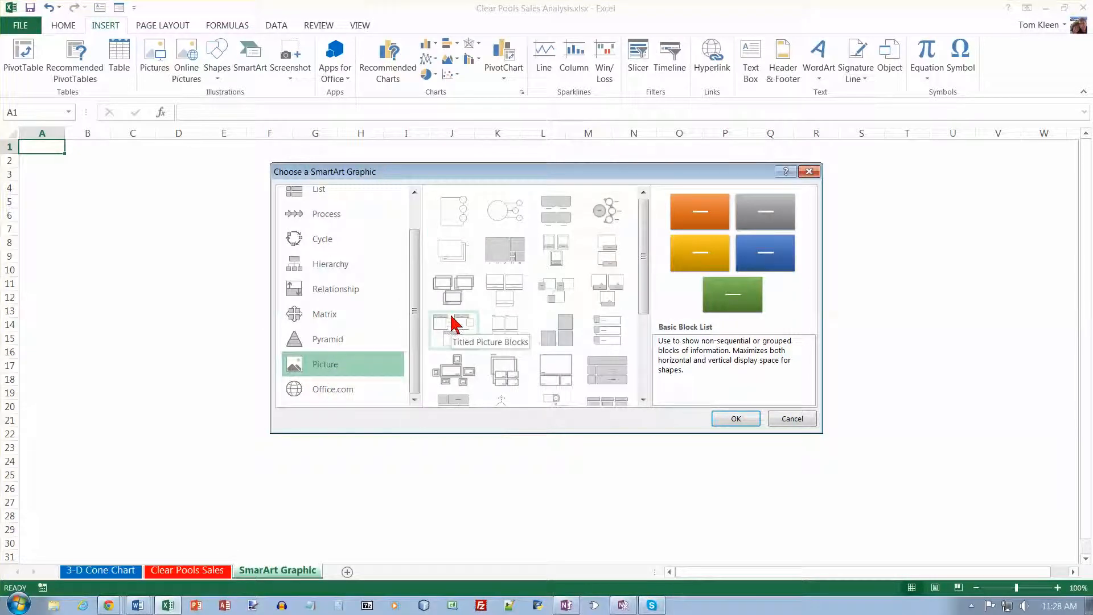
{"action": "left_click", "coordinate": [454, 224]}
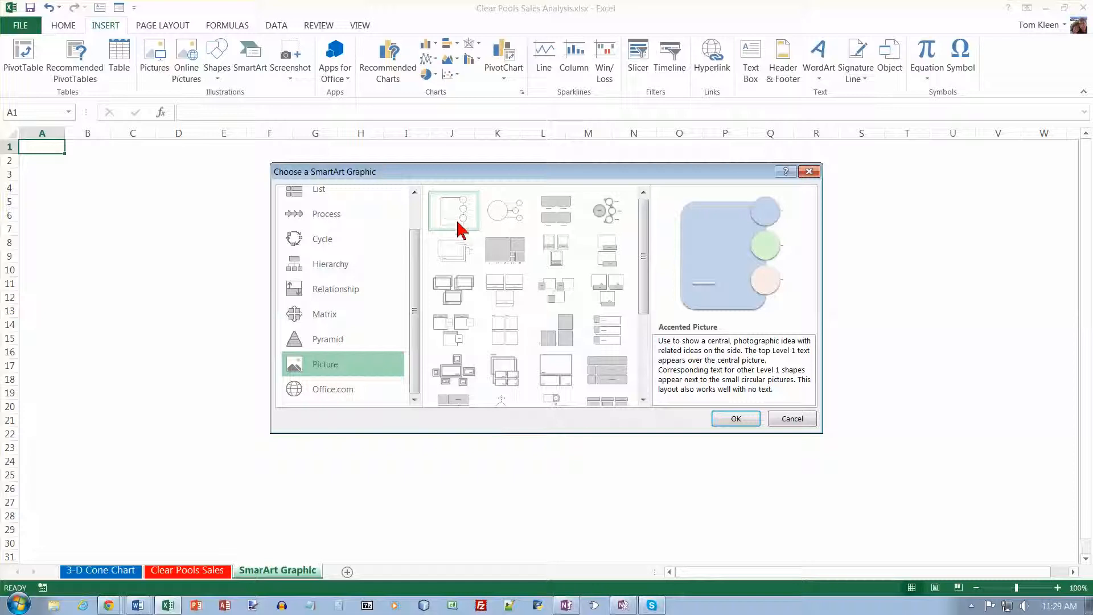
{"action": "left_click", "coordinate": [729, 420]}
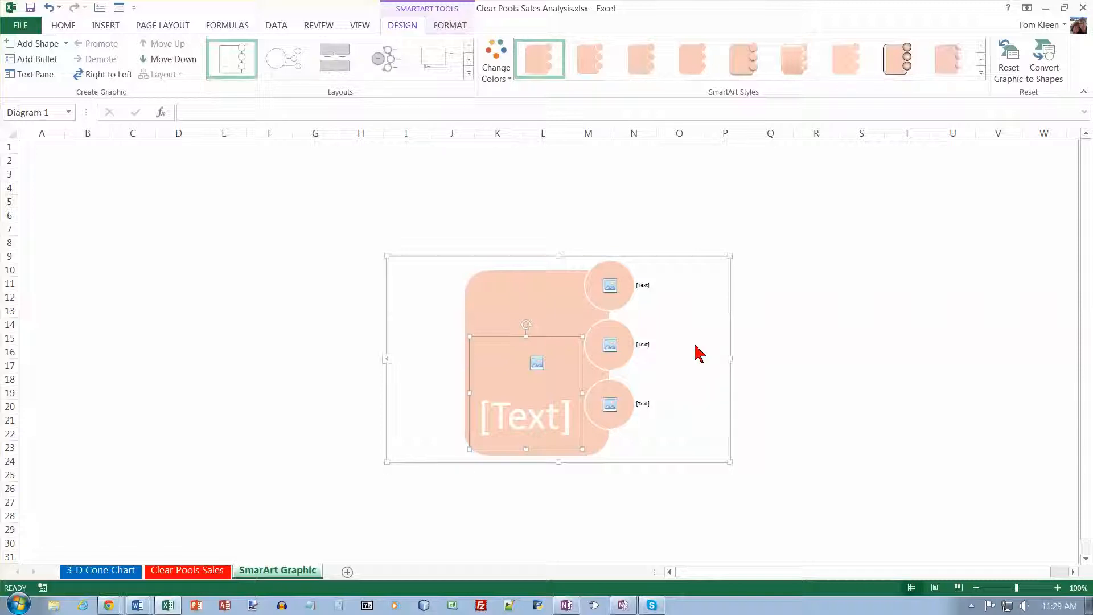
Apply the green Colorful color scheme to the SmartArt graphic.
{"action": "left_click", "coordinate": [496, 74]}
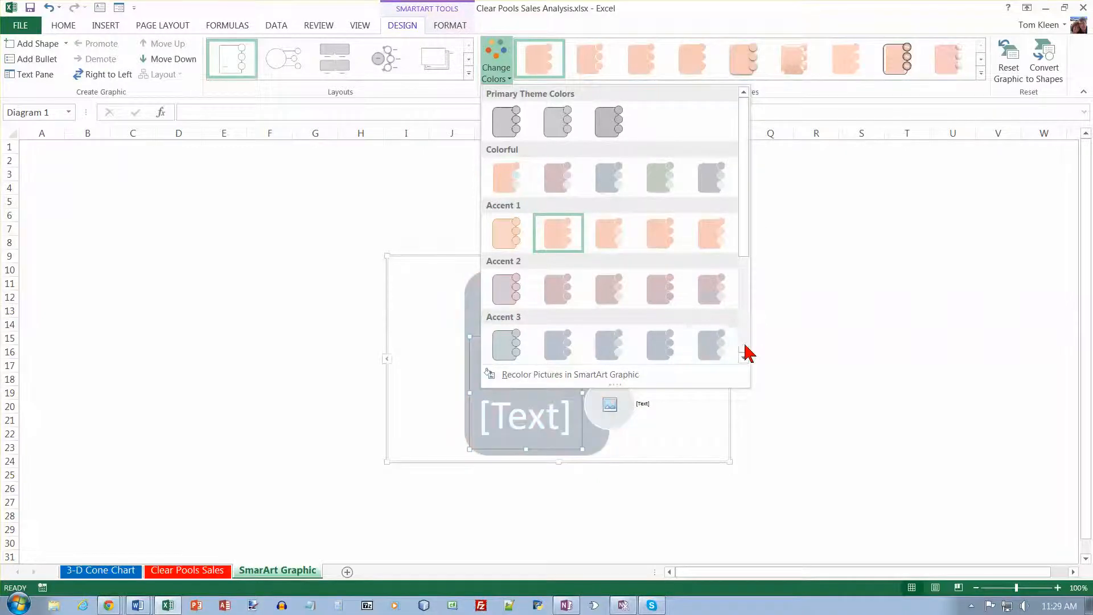
{"action": "scroll", "coordinate": [741, 350], "scroll_direction": "down", "scroll_amount": 3}
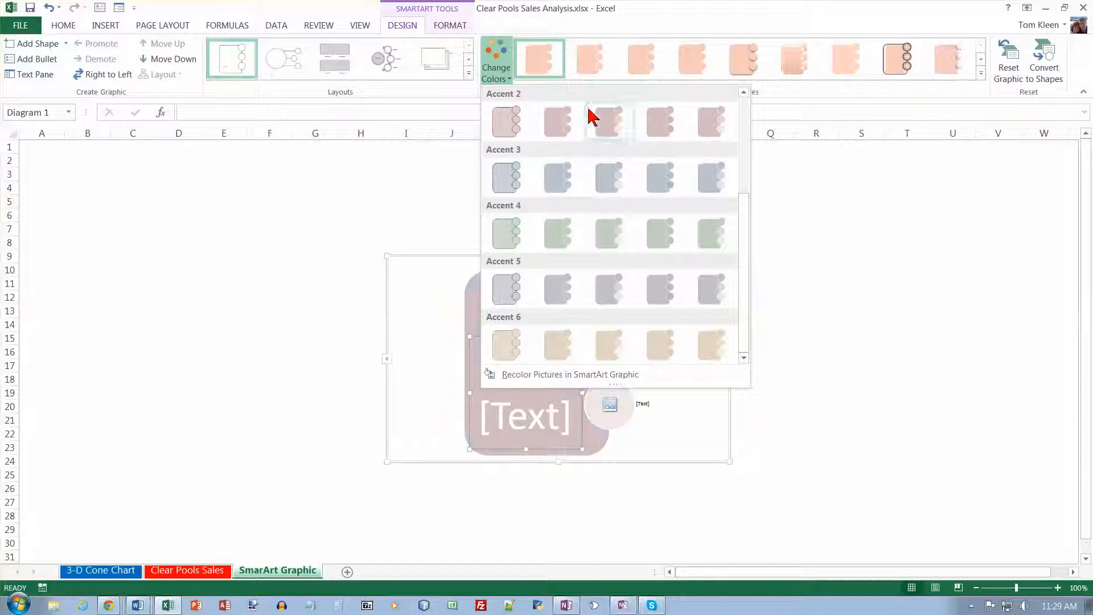
{"action": "left_click", "coordinate": [743, 91]}
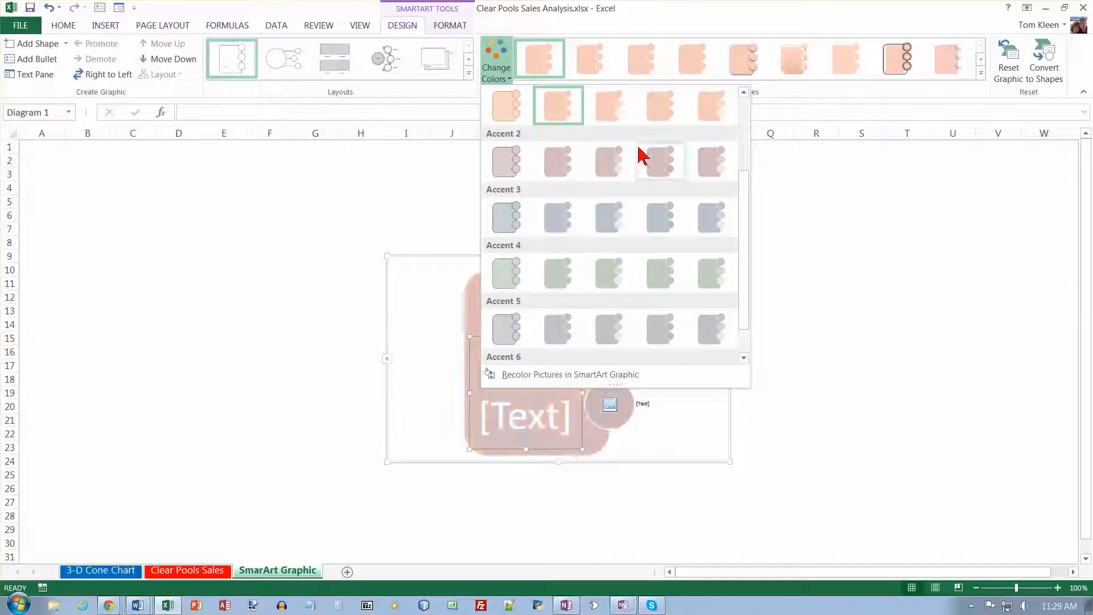
{"action": "scroll", "coordinate": [576, 169], "scroll_direction": "up", "scroll_amount": 2}
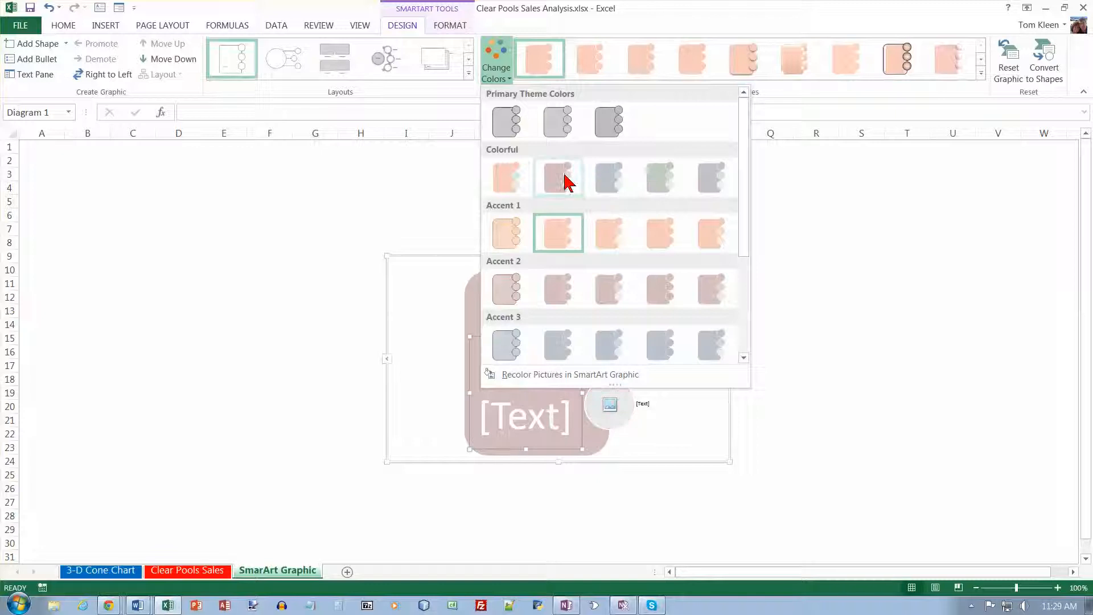
{"action": "left_click", "coordinate": [659, 187]}
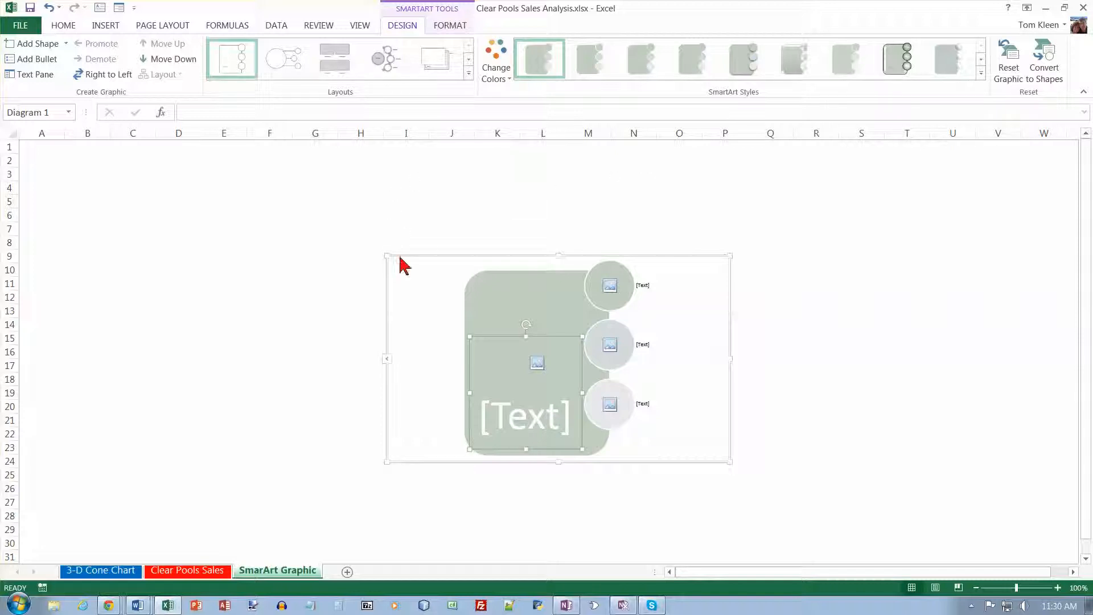
Enlarge the SmartArt graphic to span roughly columns E to Q and rows 1 to 23.
{"action": "left_click_drag", "start_coordinate": [387, 256], "coordinate": [247, 143]}
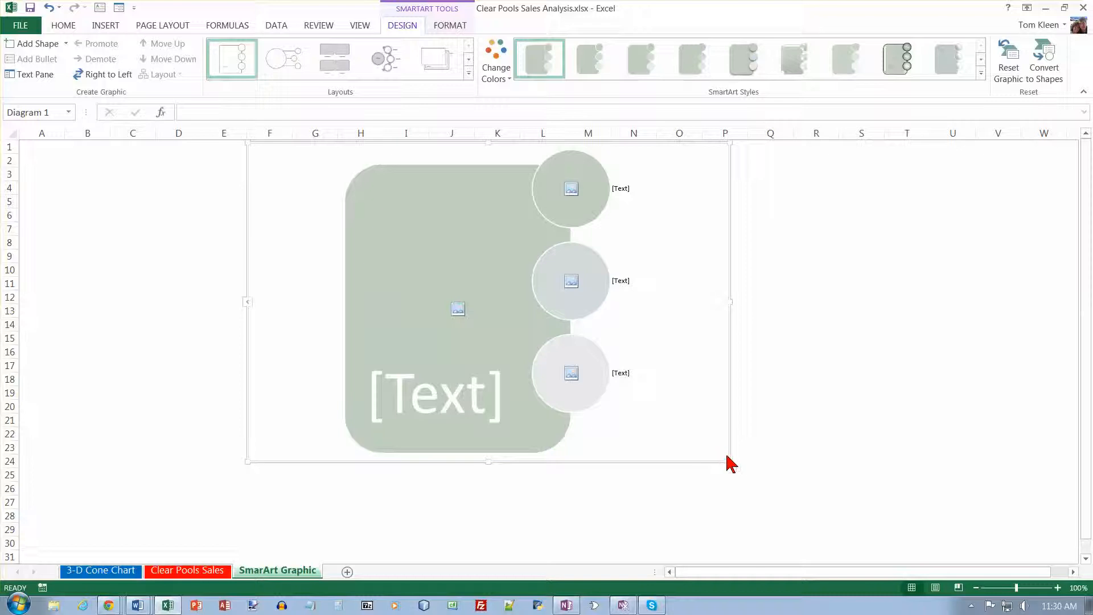
{"action": "left_click_drag", "start_coordinate": [729, 460], "coordinate": [791, 457]}
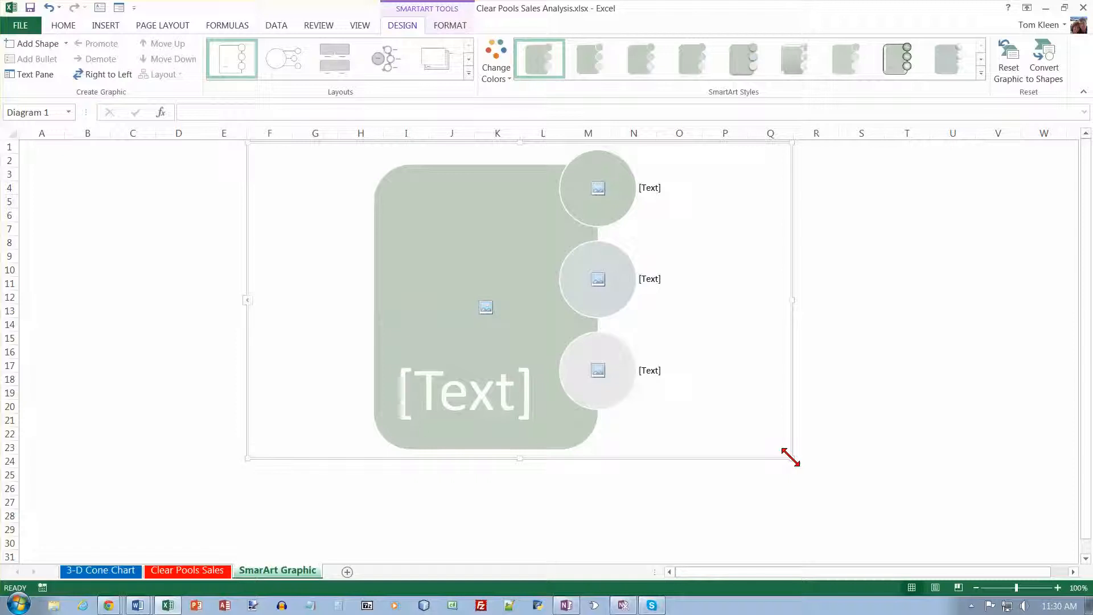
Open the picture insertion for the central shape and close it without inserting anything.
{"action": "left_click", "coordinate": [487, 308]}
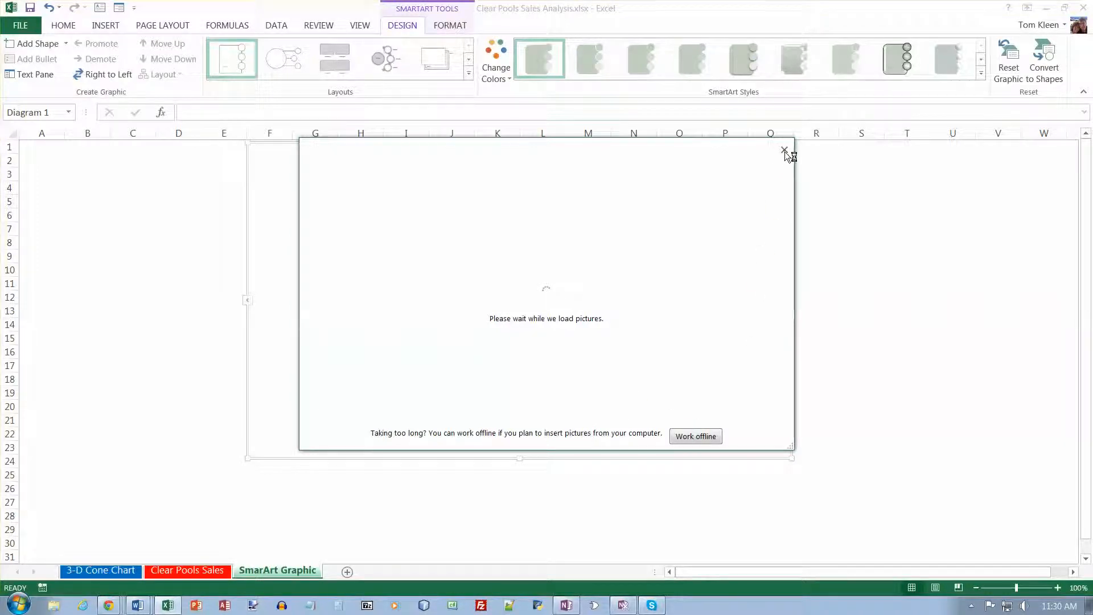
{"action": "left_click", "coordinate": [784, 150]}
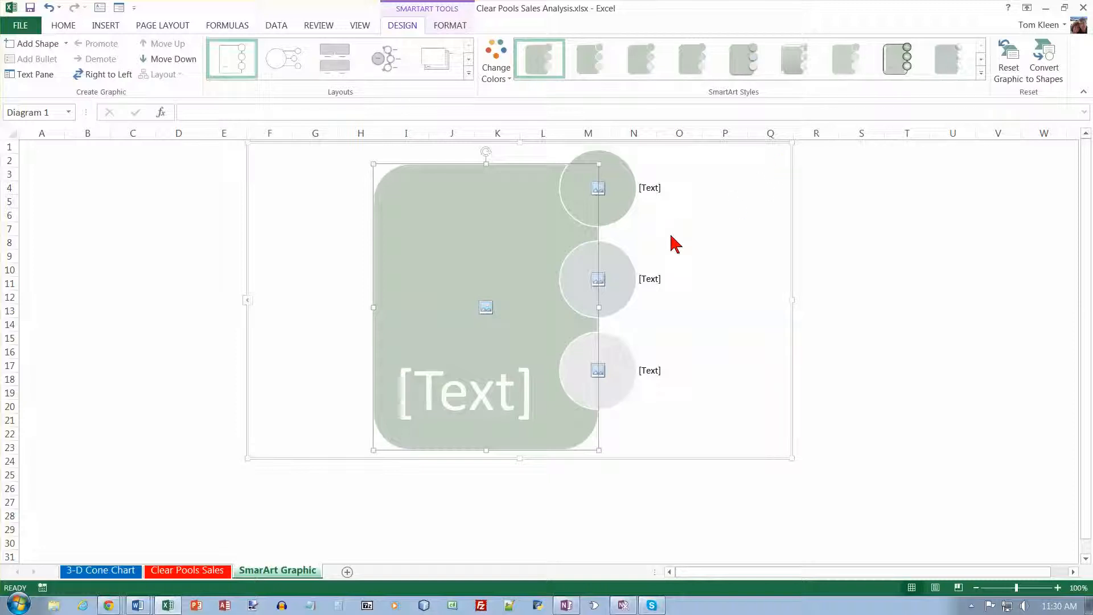
Add two more side shapes to the SmartArt graphic and open its text pane.
{"action": "left_click", "coordinate": [51, 48]}
{"action": "left_click", "coordinate": [51, 48]}
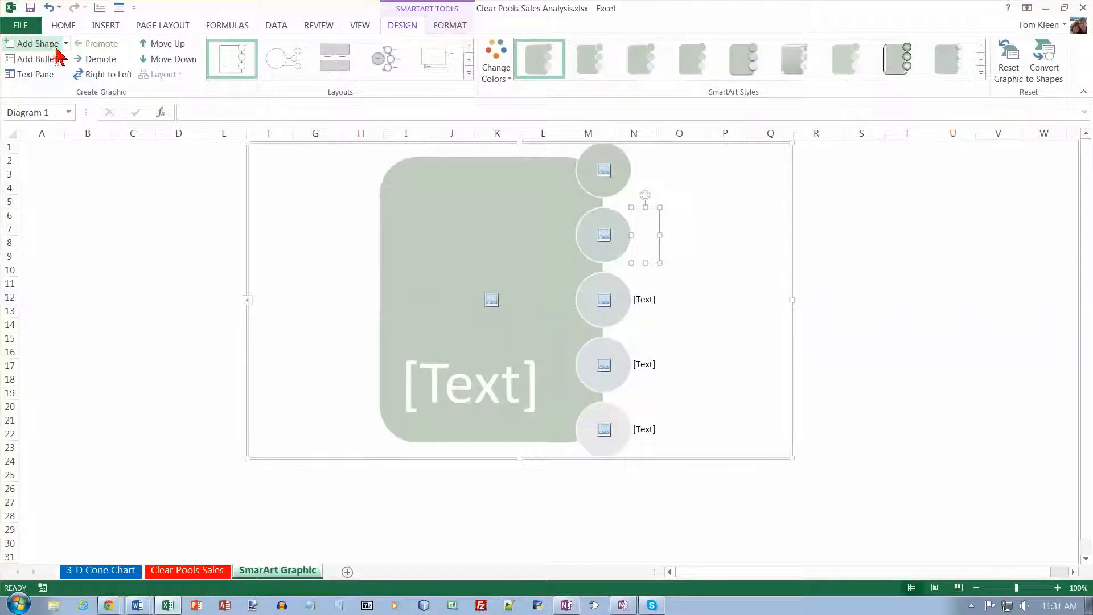
{"action": "left_click", "coordinate": [248, 301]}
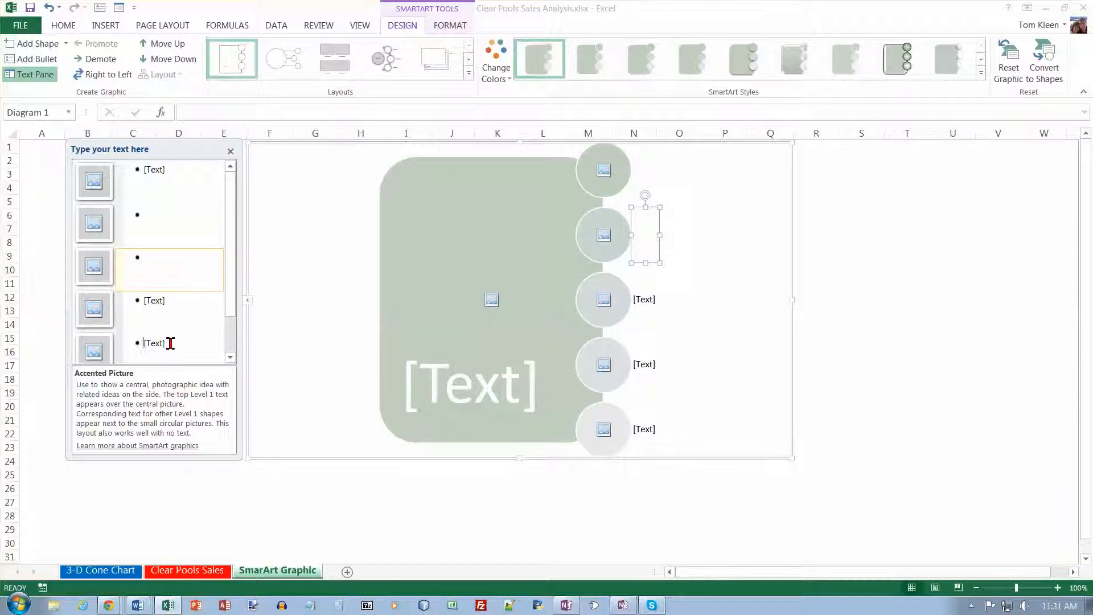
Delete one empty bullet in the text pane to remove a side shape.
{"action": "key", "text": "Down"}
{"action": "left_click", "coordinate": [179, 267]}
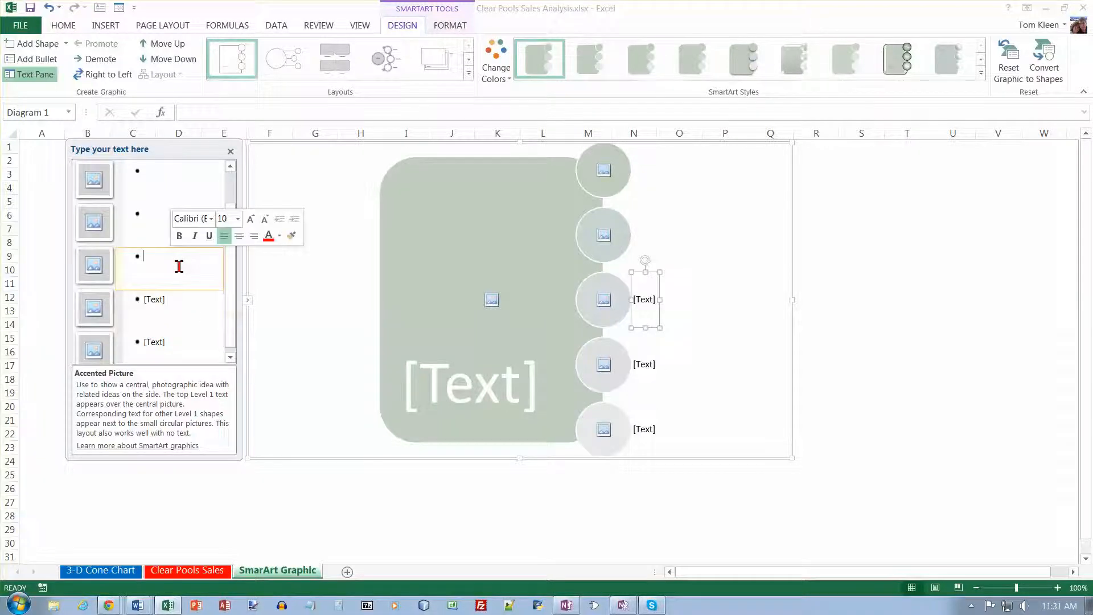
{"action": "key", "text": "Down"}
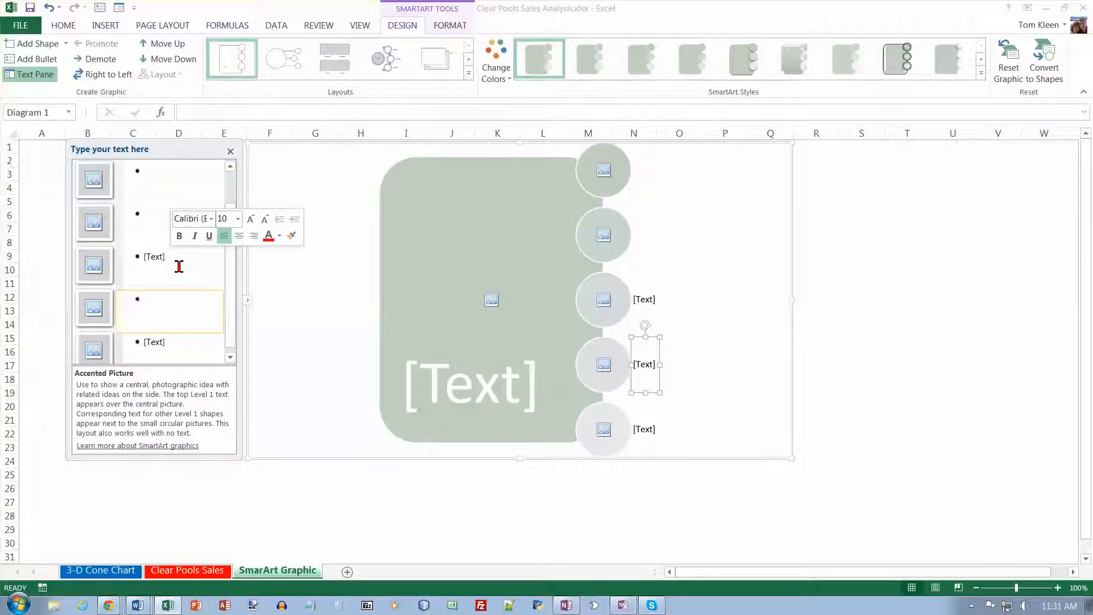
{"action": "key", "text": "Delete"}
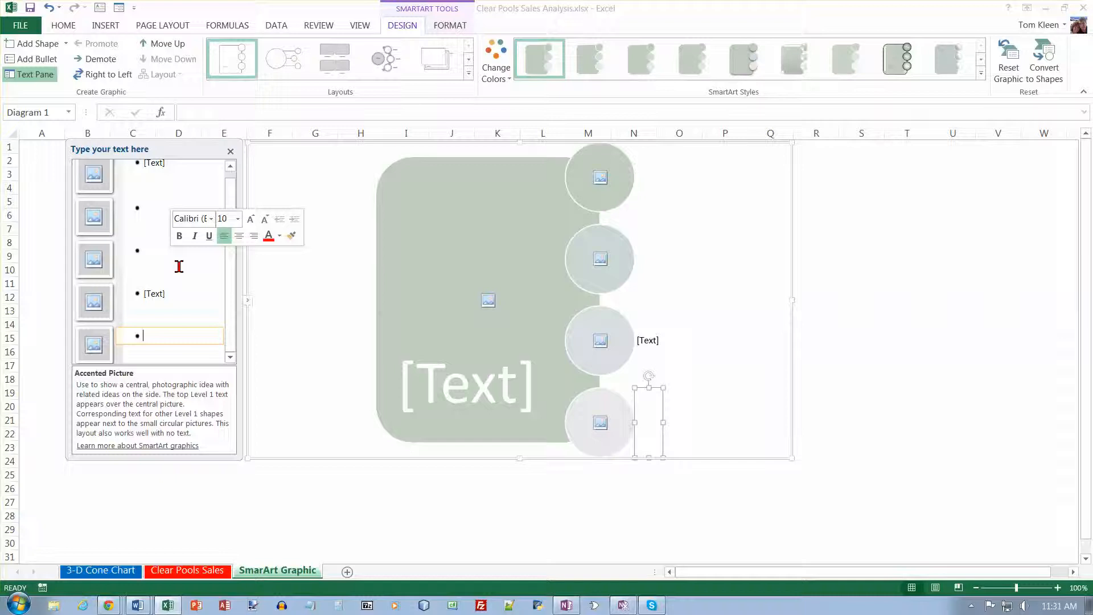
{"action": "key", "text": "BackSpace"}
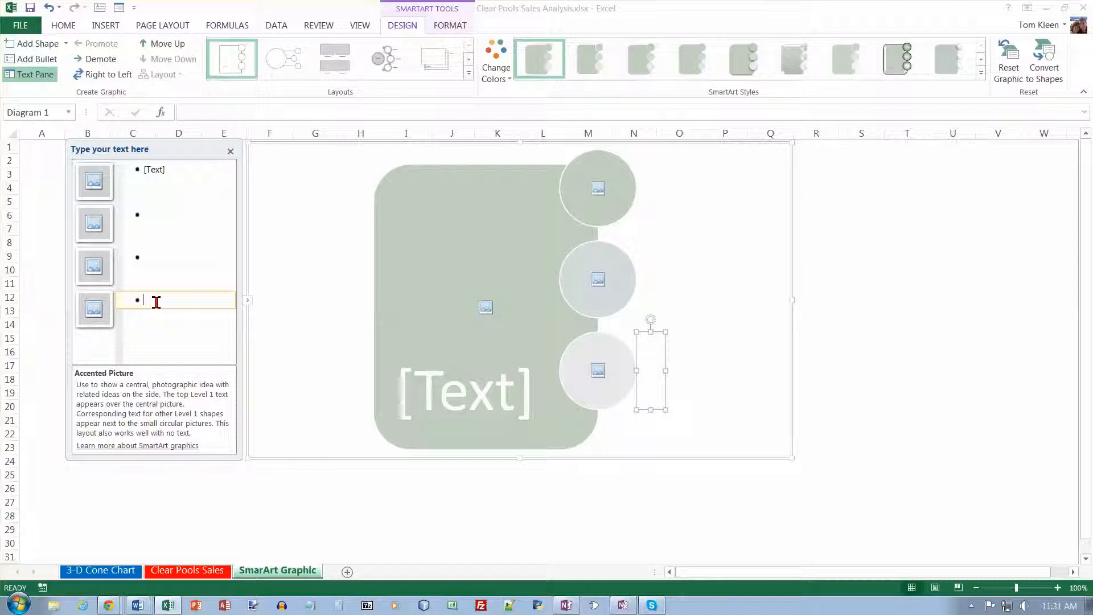
Enter jkl as the text of two side shapes in the text pane.
{"action": "type", "text": "jkl"}
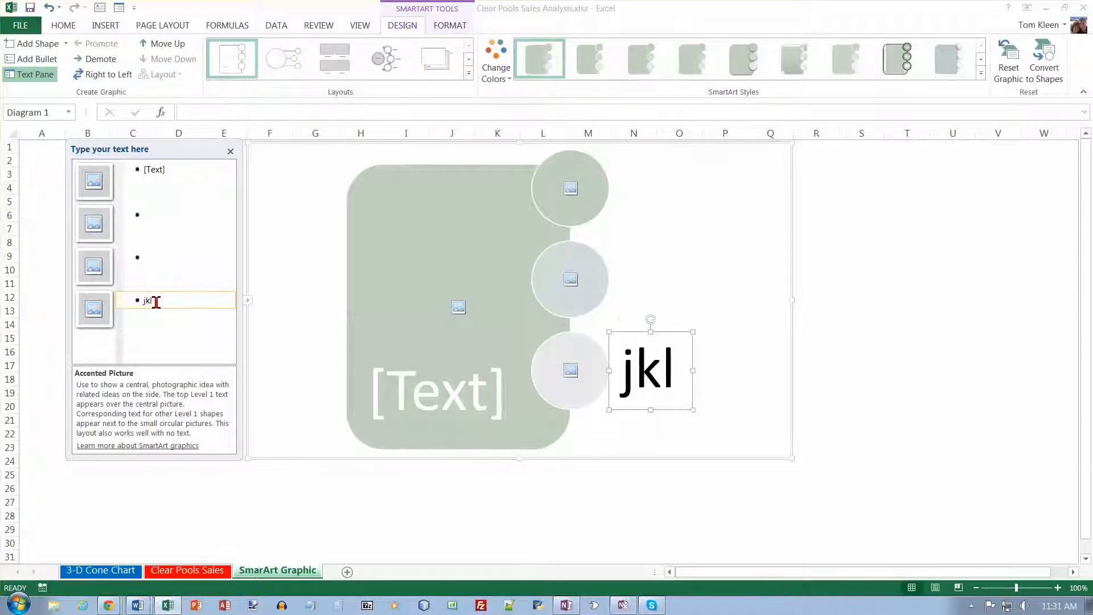
{"action": "key", "text": "Return"}
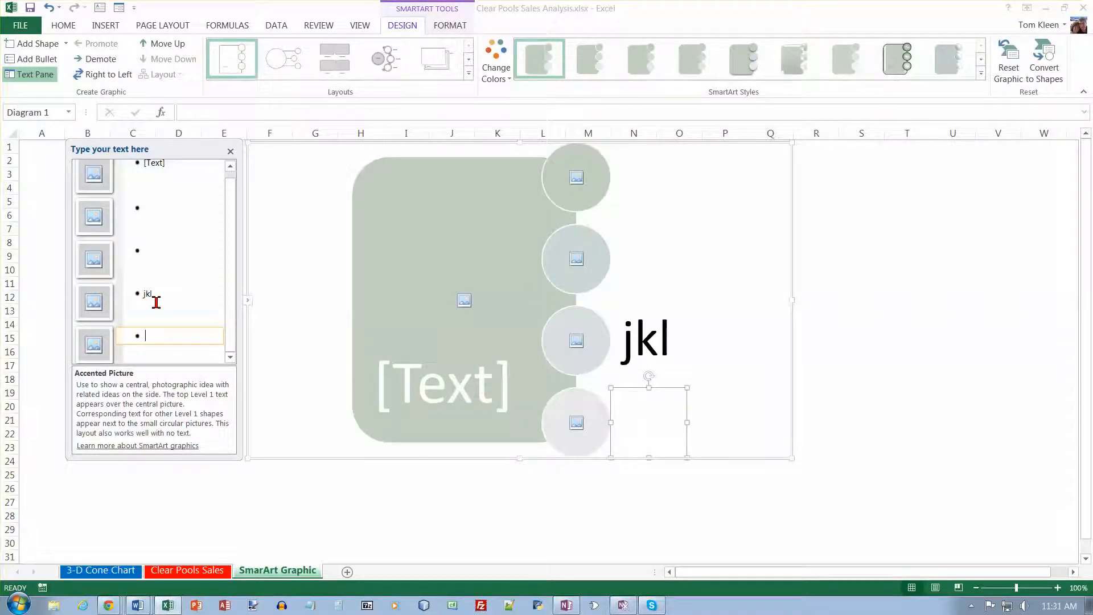
{"action": "type", "text": "jkl"}
{"action": "key", "text": "Return"}
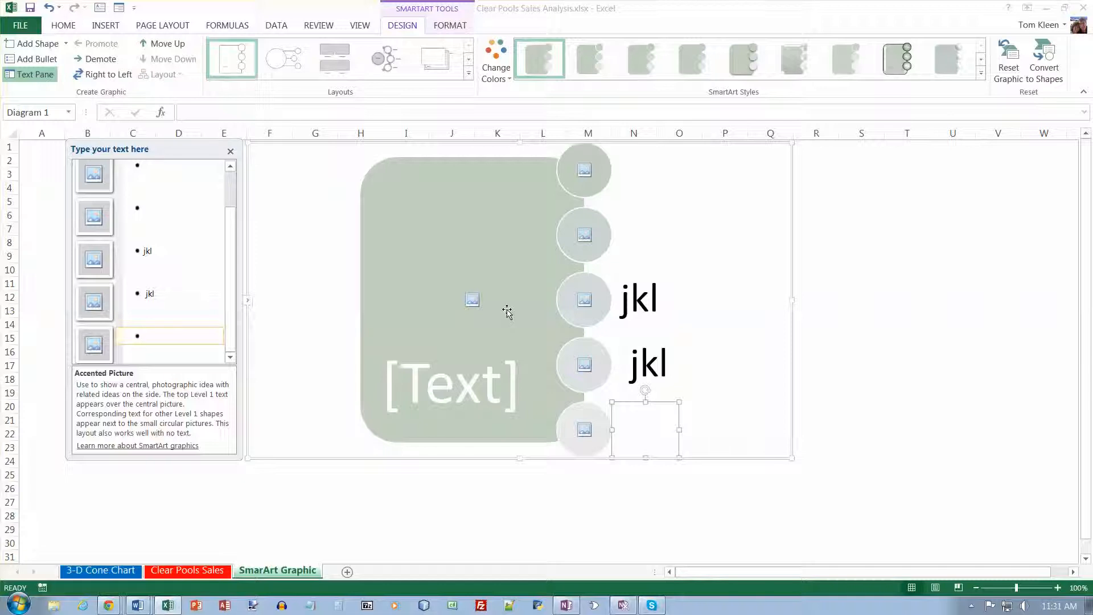
Enter Chemicals and Cleaning Supplies as the texts of the first two side shapes in the text pane.
{"action": "left_click", "coordinate": [162, 173]}
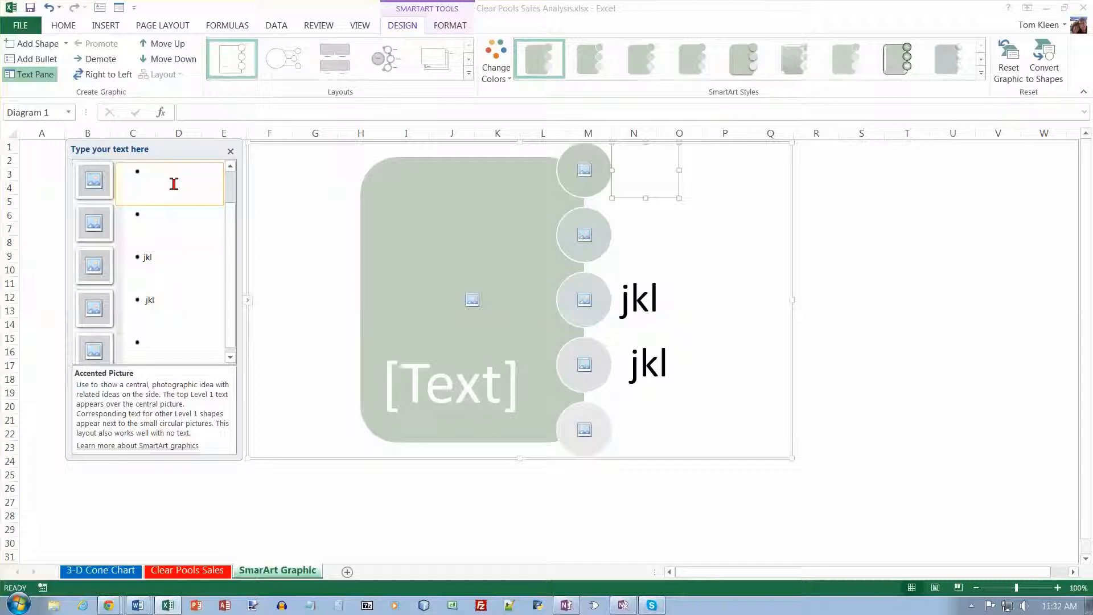
{"action": "type", "text": "Chem"}
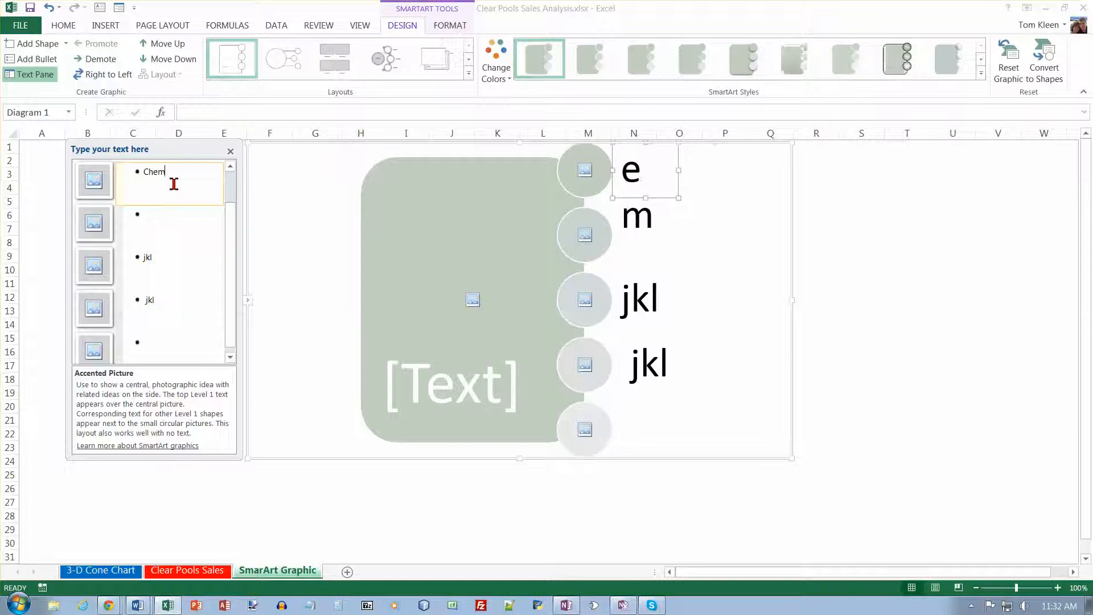
{"action": "type", "text": "icals"}
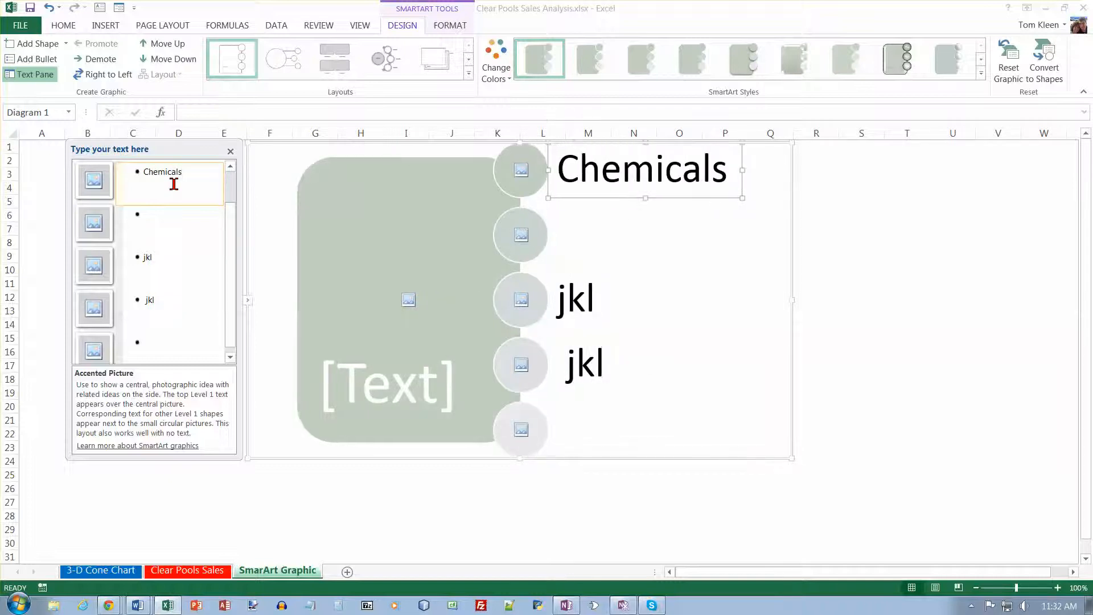
{"action": "key", "text": "Down"}
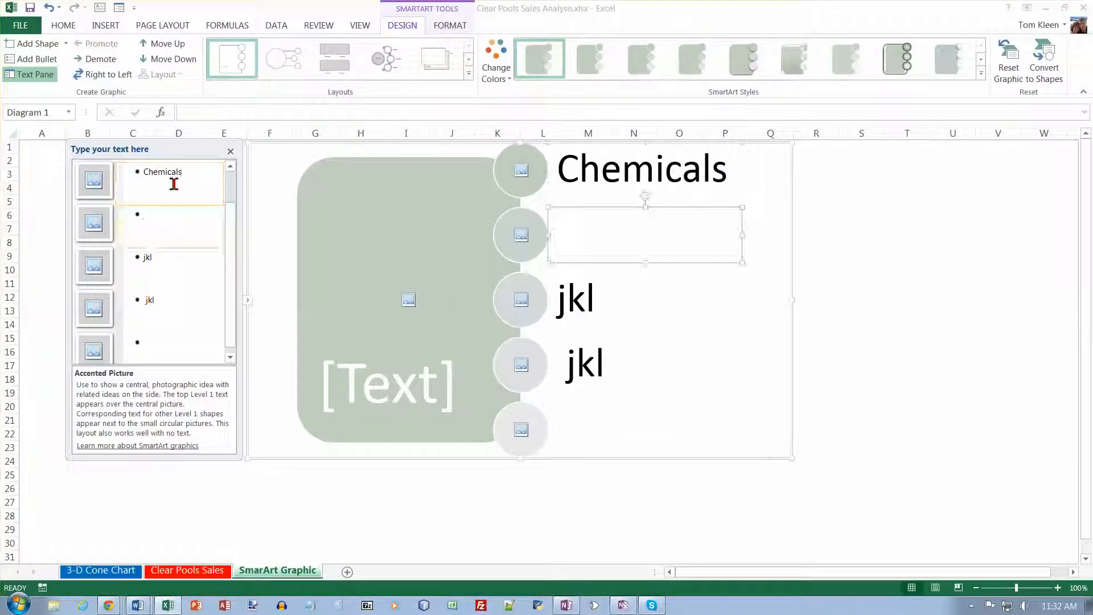
{"action": "type", "text": "Cleaning S"}
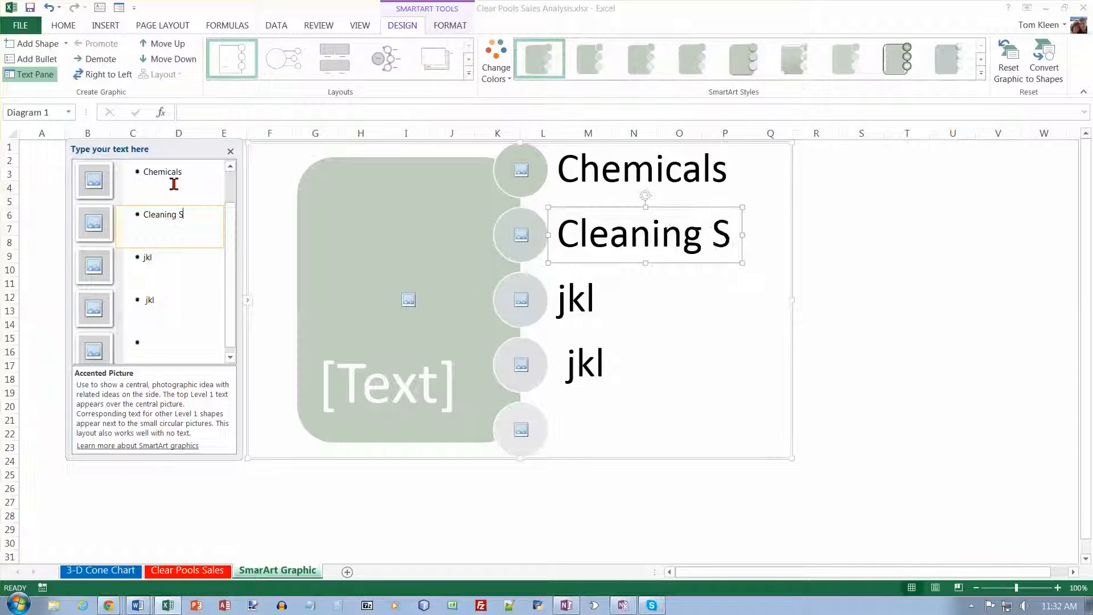
{"action": "type", "text": "upplies"}
{"action": "key", "text": "Down"}
Replace the third side shape's text with Liners/Covers.
{"action": "key", "text": "BackSpace"}
{"action": "key", "text": "BackSpace"}
{"action": "key", "text": "BackSpace"}
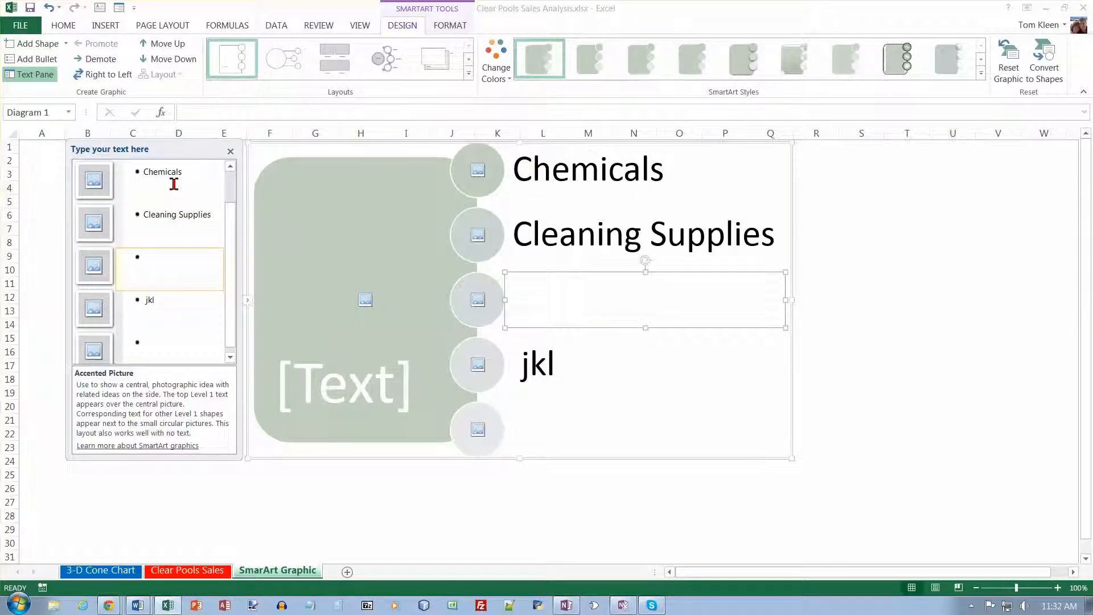
{"action": "type", "text": "Liners/Co"}
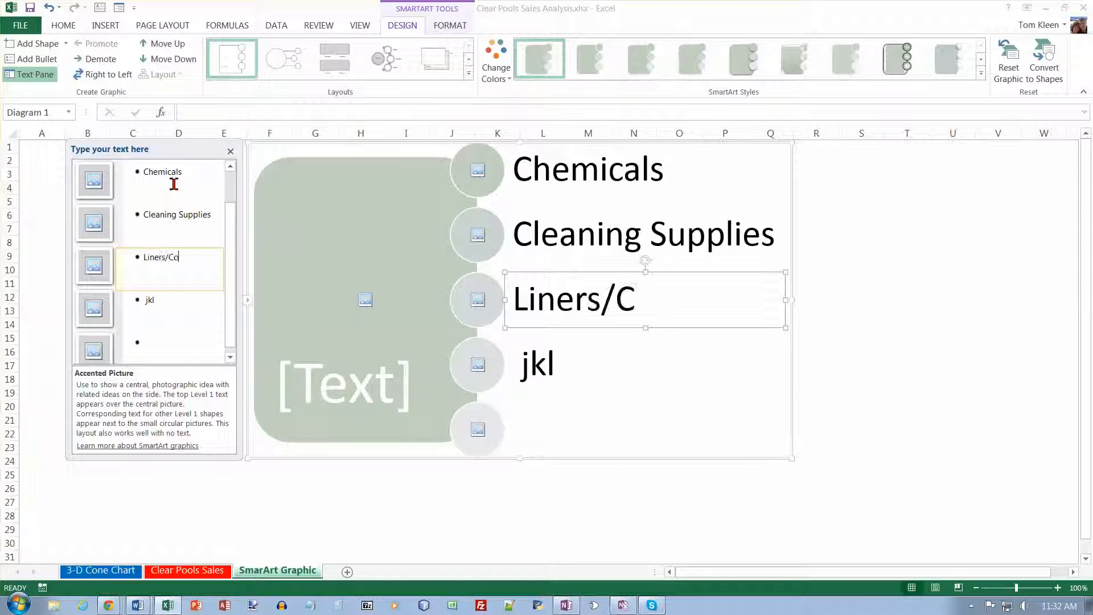
{"action": "type", "text": "vers"}
{"action": "key", "text": "Down"}
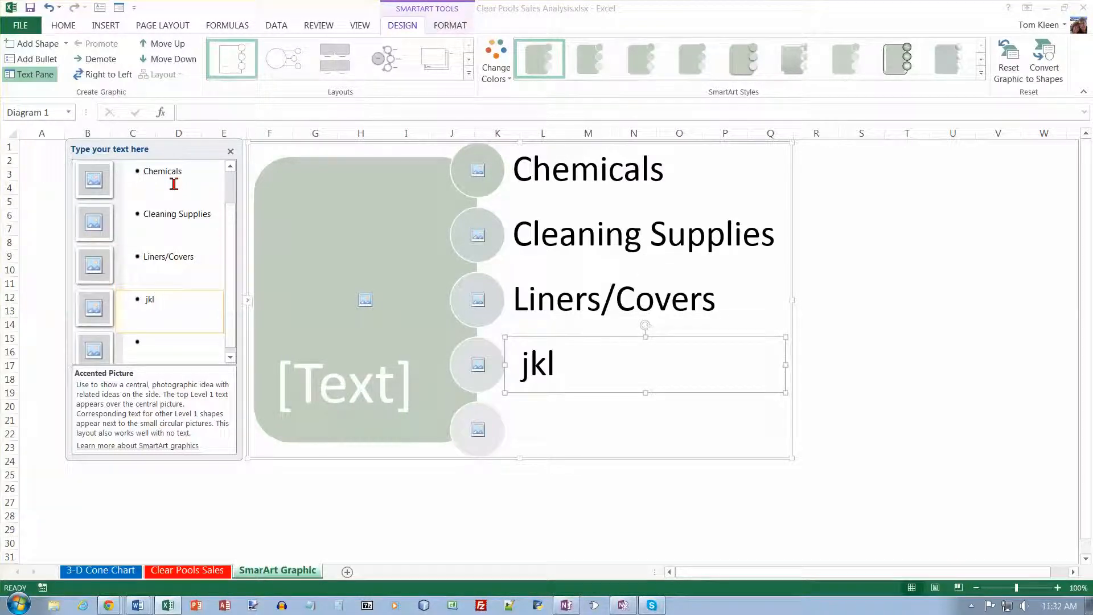
Replace the fourth side shape's text with Toys/Floats and enter Equipment for the last side shape.
{"action": "key", "text": "BackSpace"}
{"action": "key", "text": "BackSpace"}
{"action": "key", "text": "BackSpace"}
{"action": "type", "text": "Toy"}
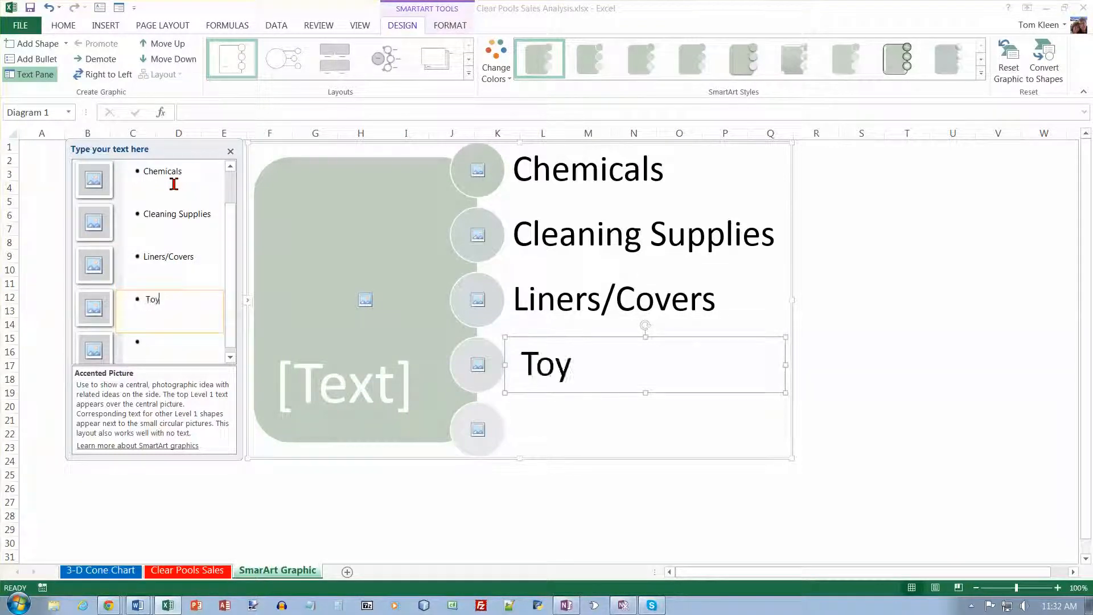
{"action": "type", "text": "ls/Flo"}
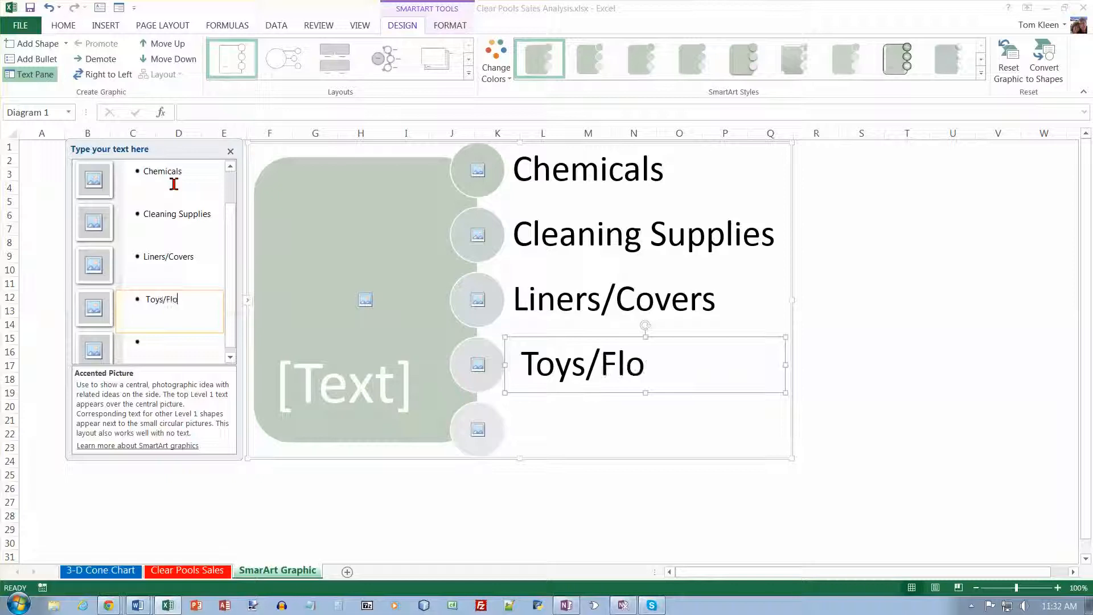
{"action": "type", "text": "ats"}
{"action": "key", "text": "Down"}
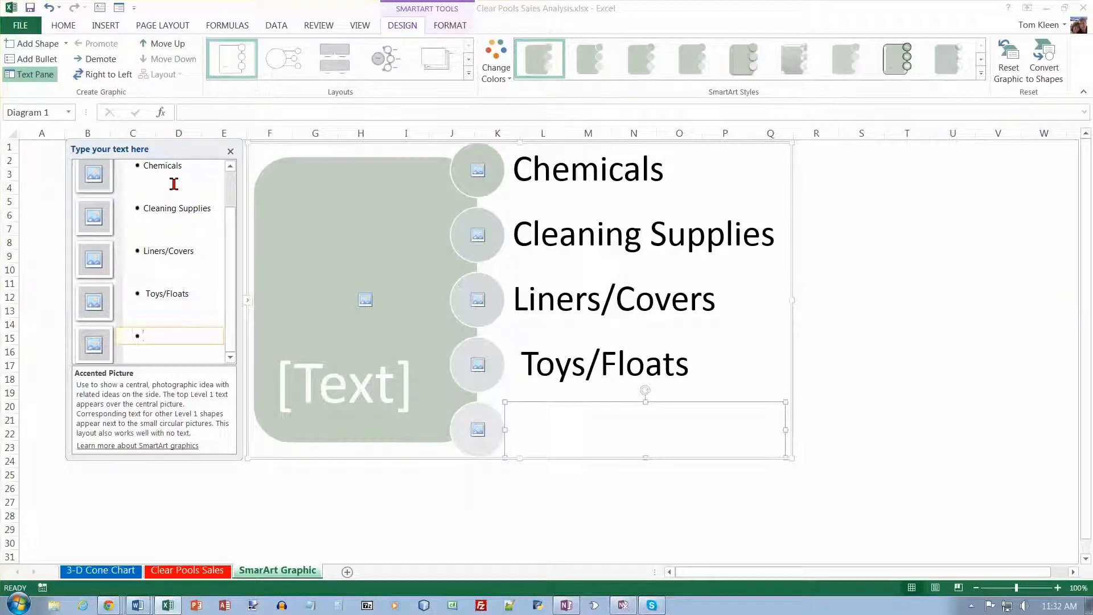
{"action": "type", "text": "Equipment"}
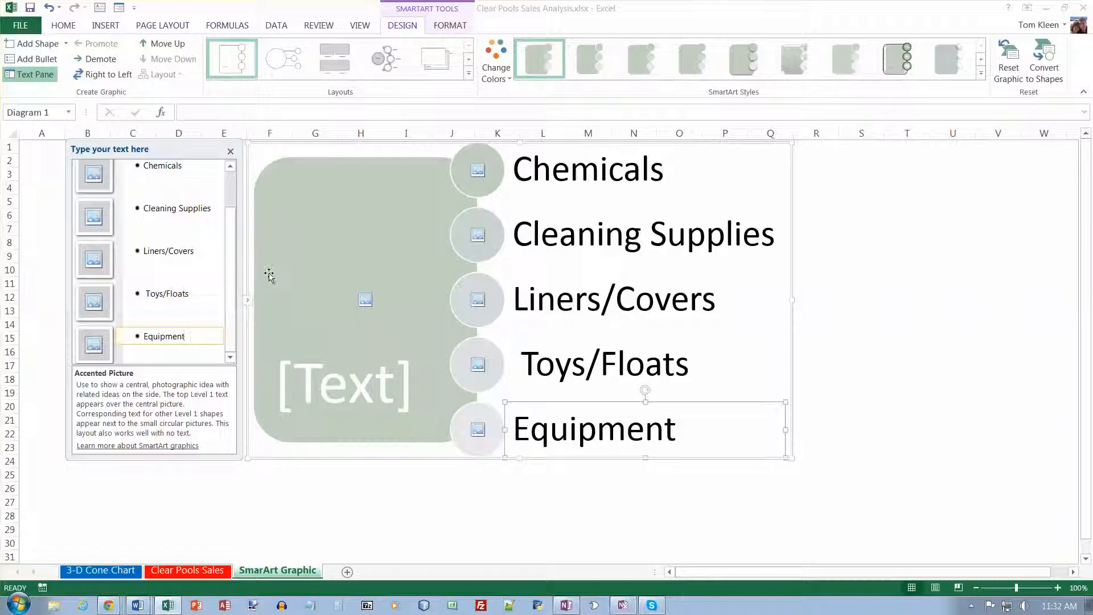
Open picture insertion for the first small circle and search Office.com Clip Art for swimming.
{"action": "left_click", "coordinate": [478, 172]}
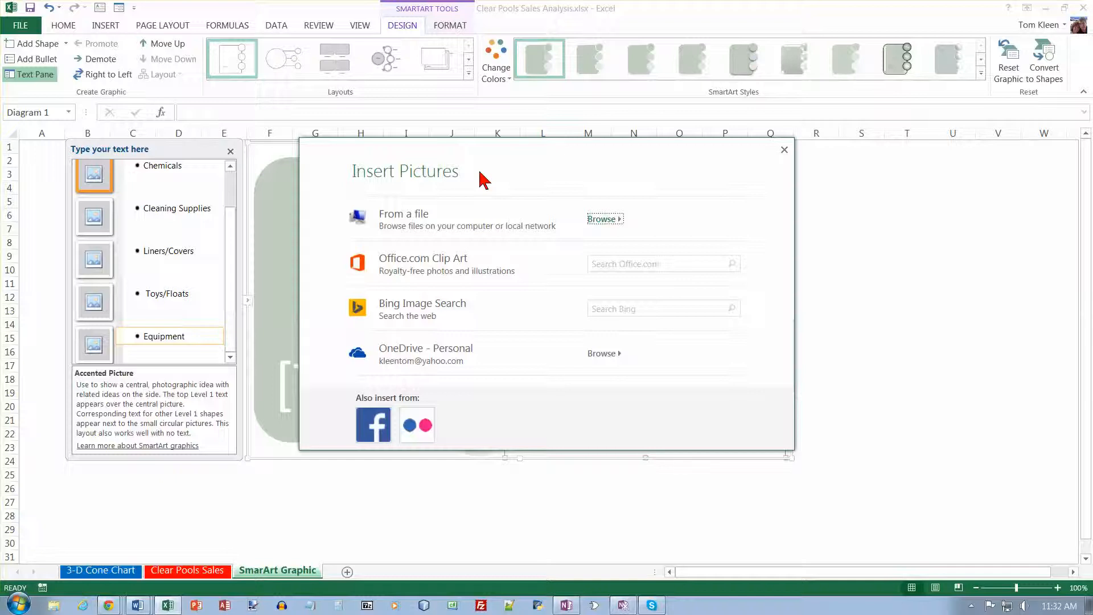
{"action": "left_click", "coordinate": [634, 263]}
{"action": "type", "text": "swimming"}
{"action": "key", "text": "Return"}
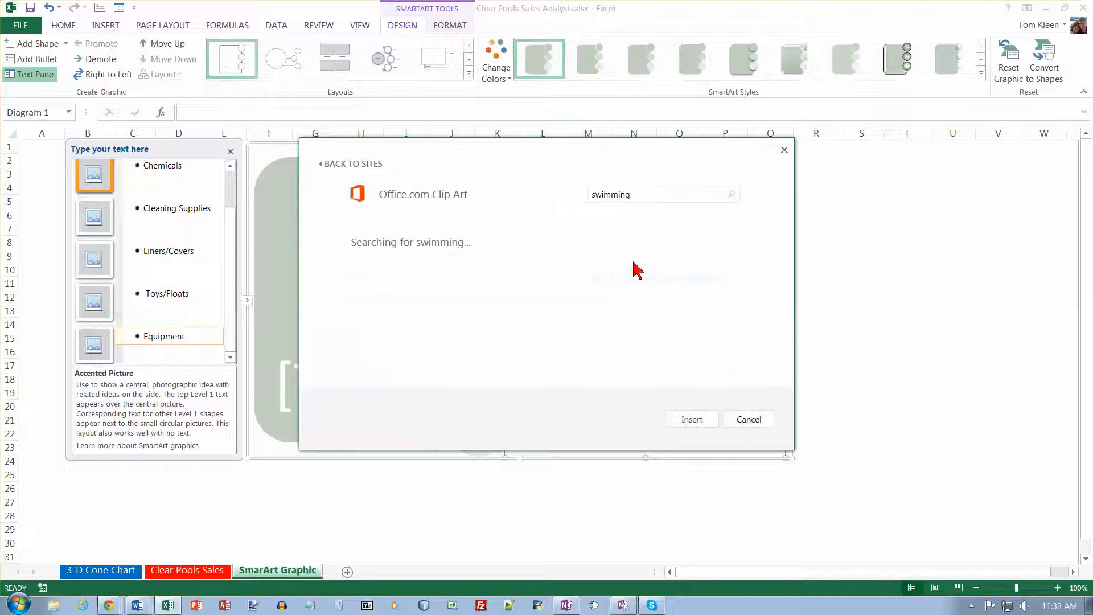
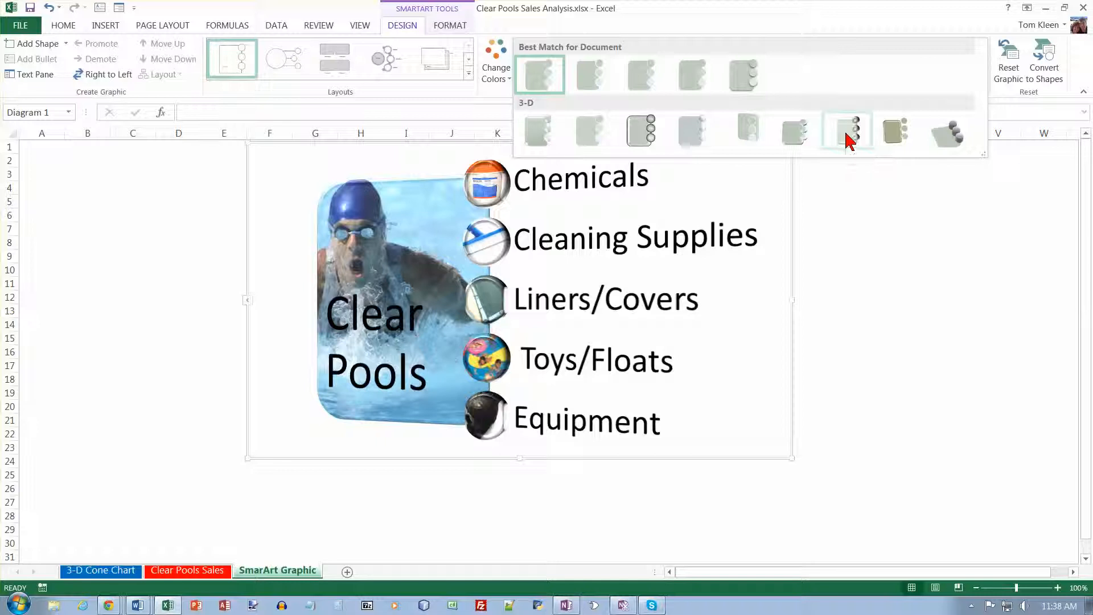
Apply a 3-D SmartArt style to the Clear Pools graphic.
{"action": "left_click", "coordinate": [895, 141]}
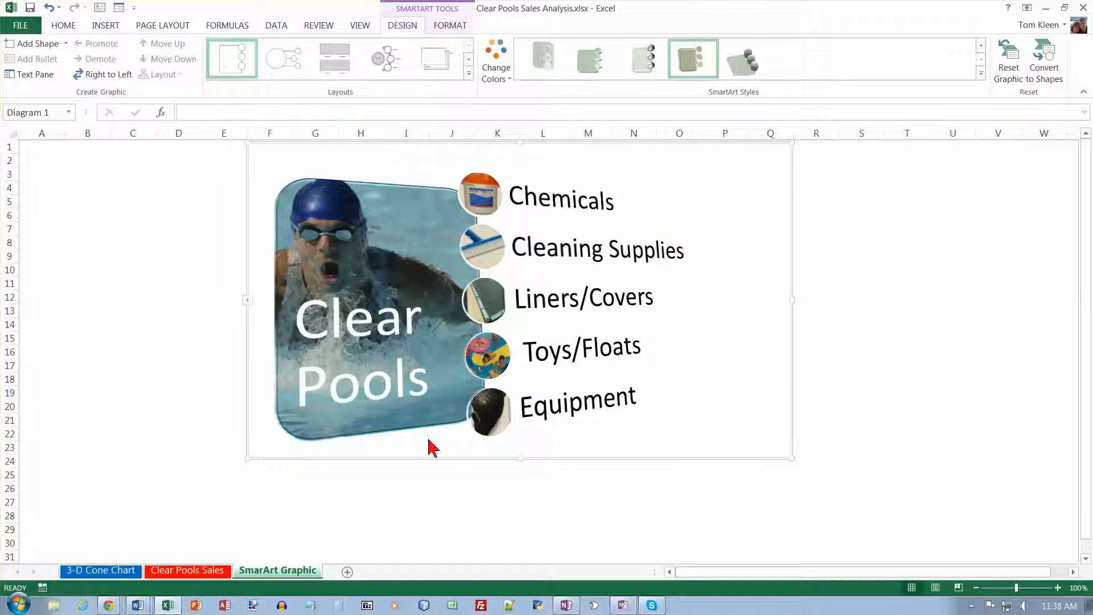
Insert a new worksheet and name it Screen Shot.
{"action": "left_click", "coordinate": [348, 573]}
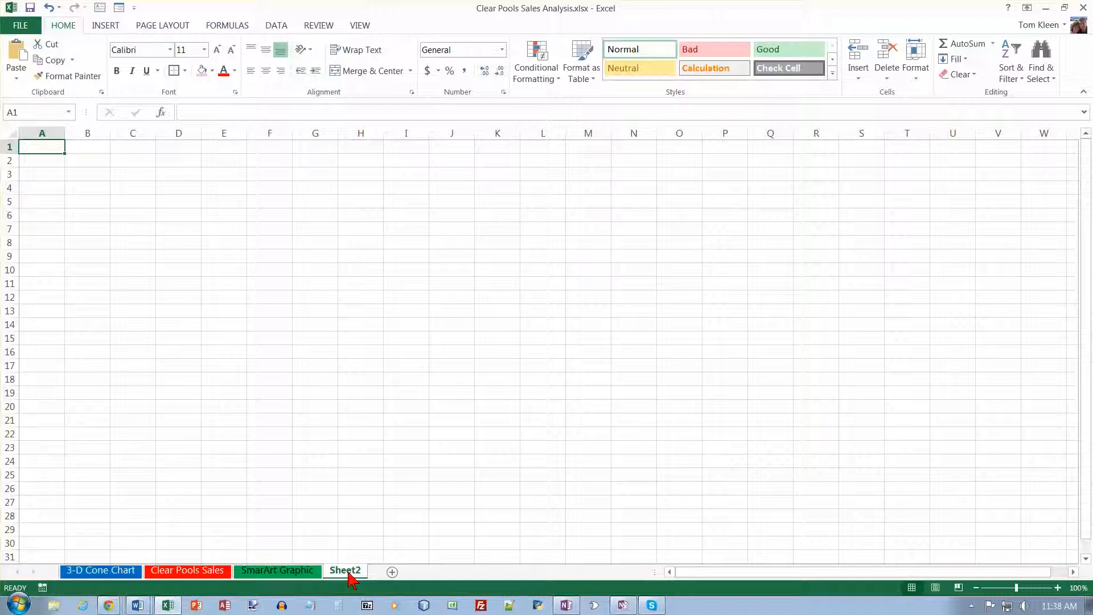
{"action": "double_click", "coordinate": [348, 571]}
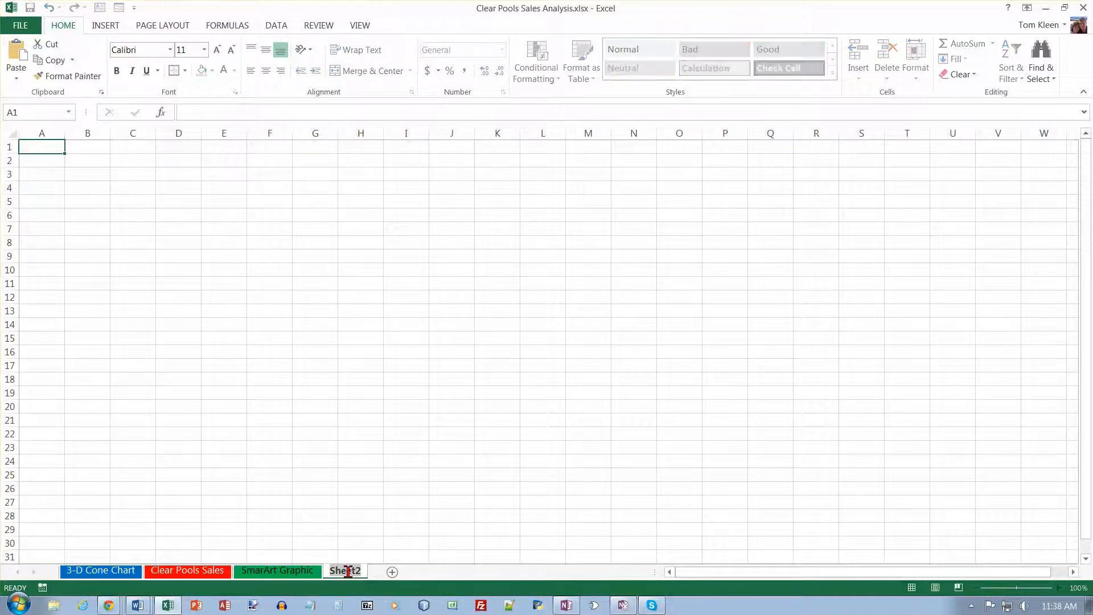
{"action": "type", "text": "S"}
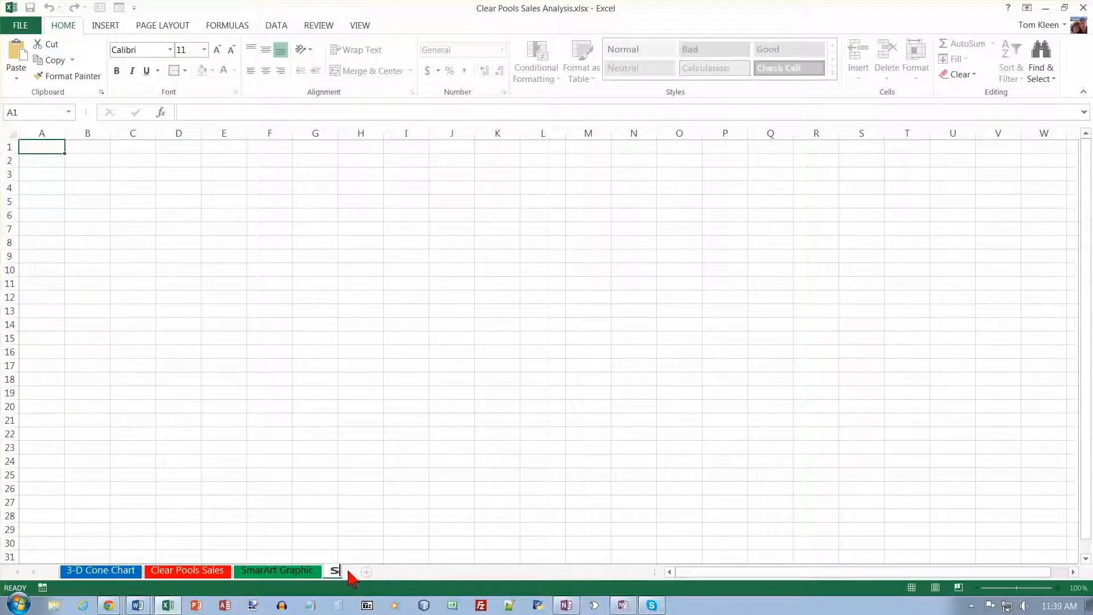
{"action": "type", "text": "creen Shot"}
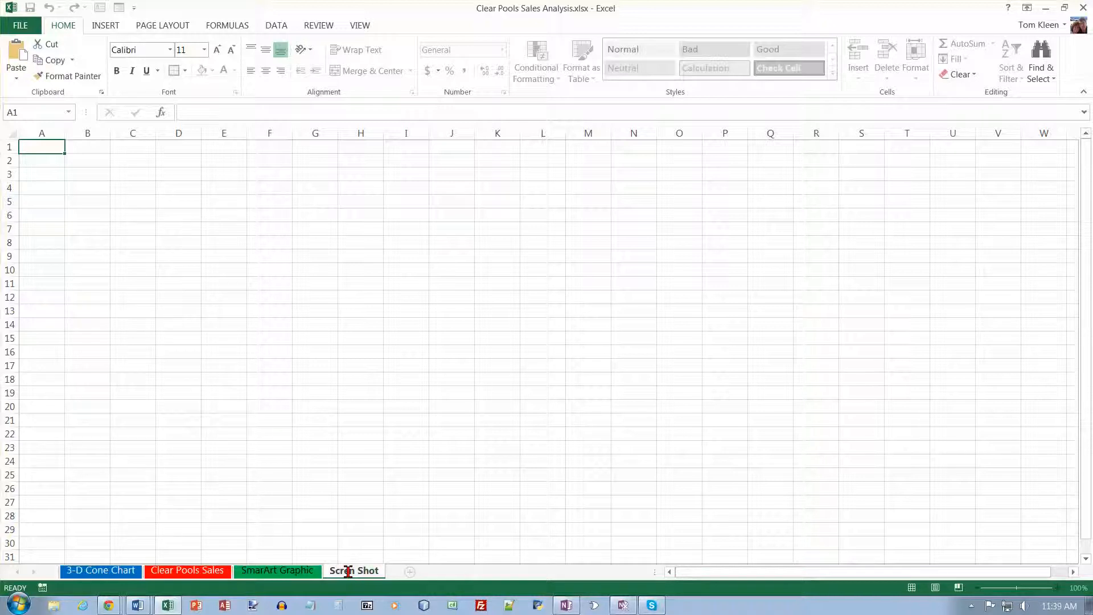
{"action": "key", "text": "Return"}
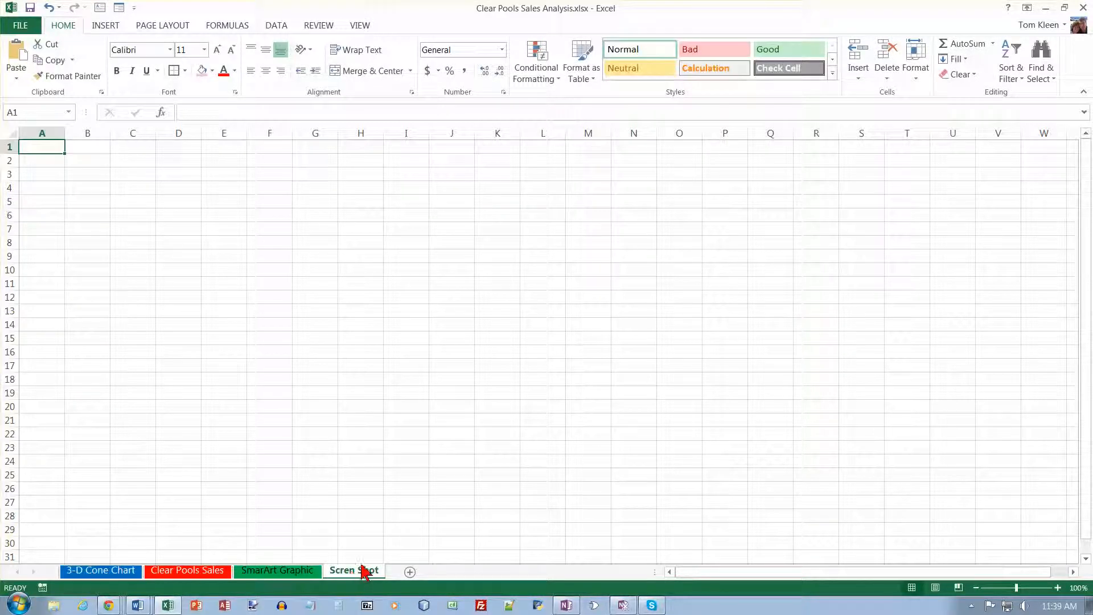
{"action": "right_click", "coordinate": [361, 572]}
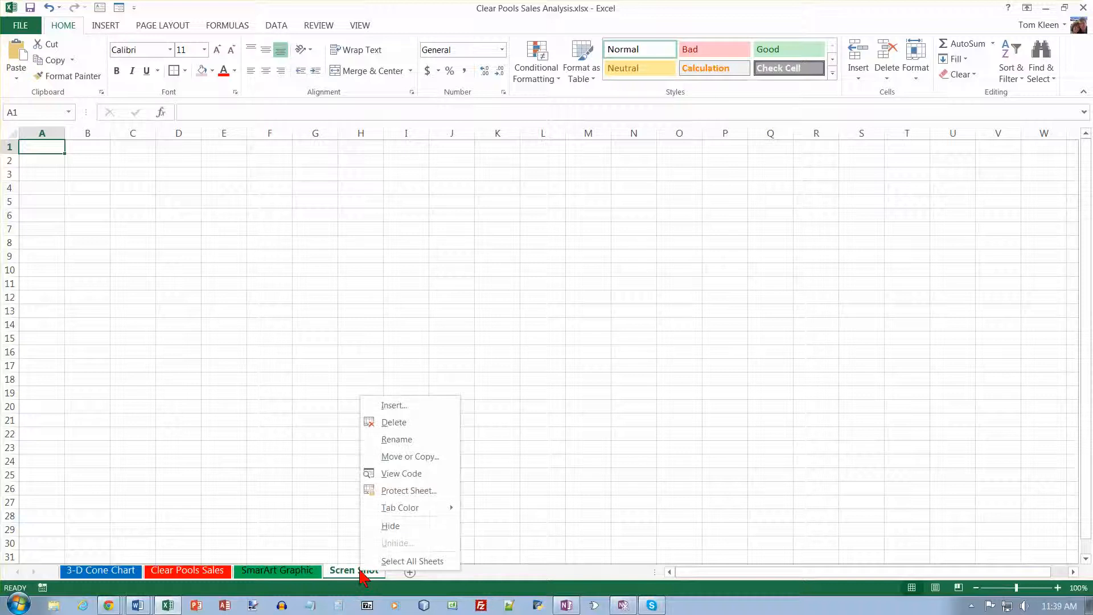
{"action": "left_click", "coordinate": [351, 572]}
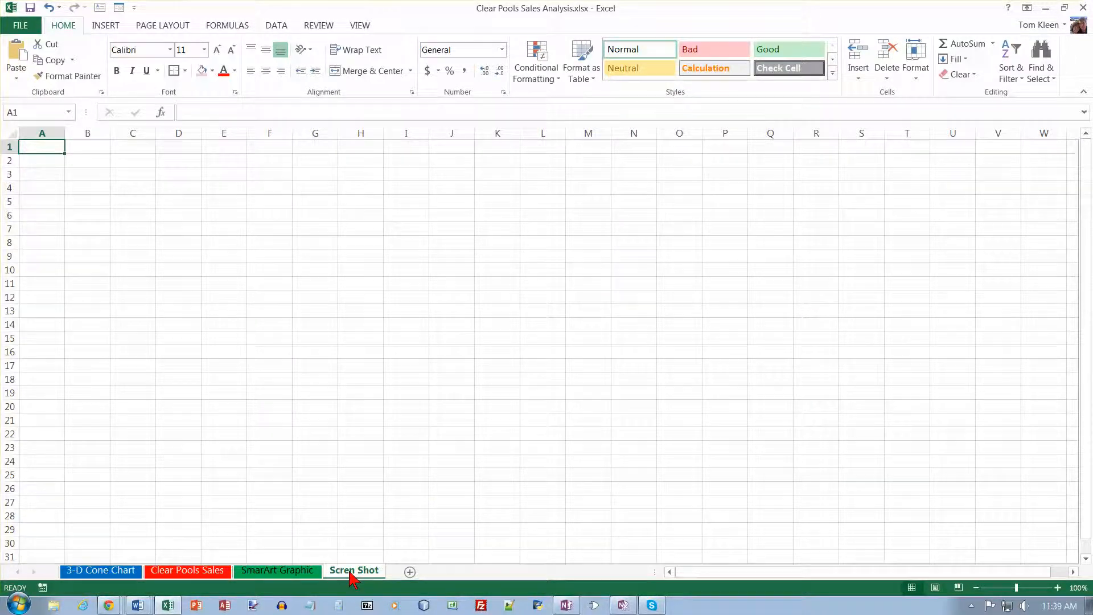
{"action": "double_click", "coordinate": [351, 572]}
{"action": "left_click", "coordinate": [351, 572]}
{"action": "type", "text": "e"}
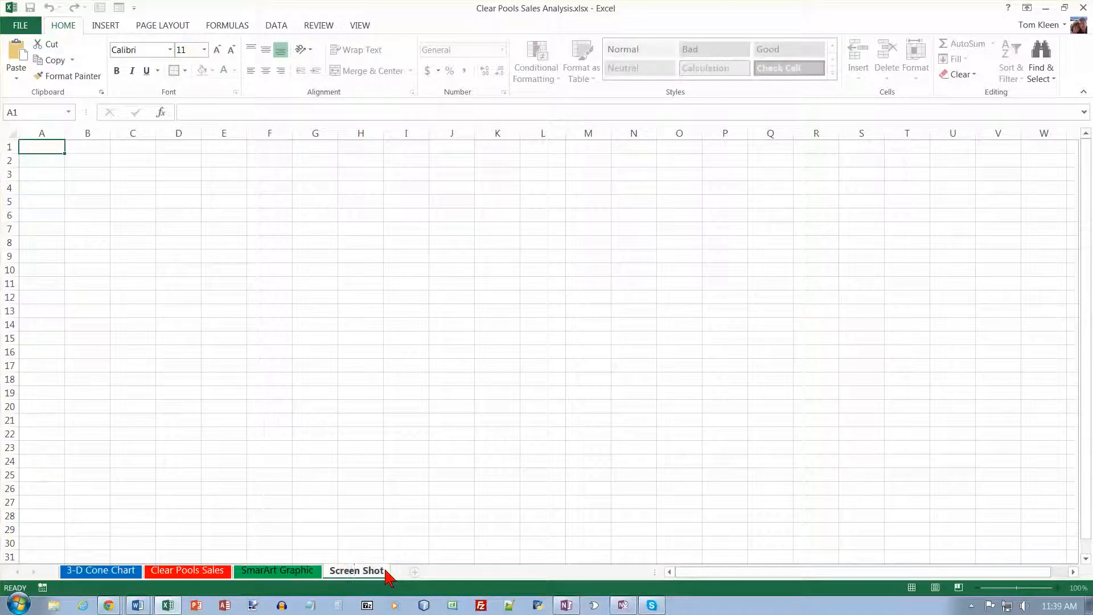
{"action": "key", "text": "Return"}
Colour the Screen Shot sheet tab Orange and turn off its gridlines.
{"action": "right_click", "coordinate": [377, 571]}
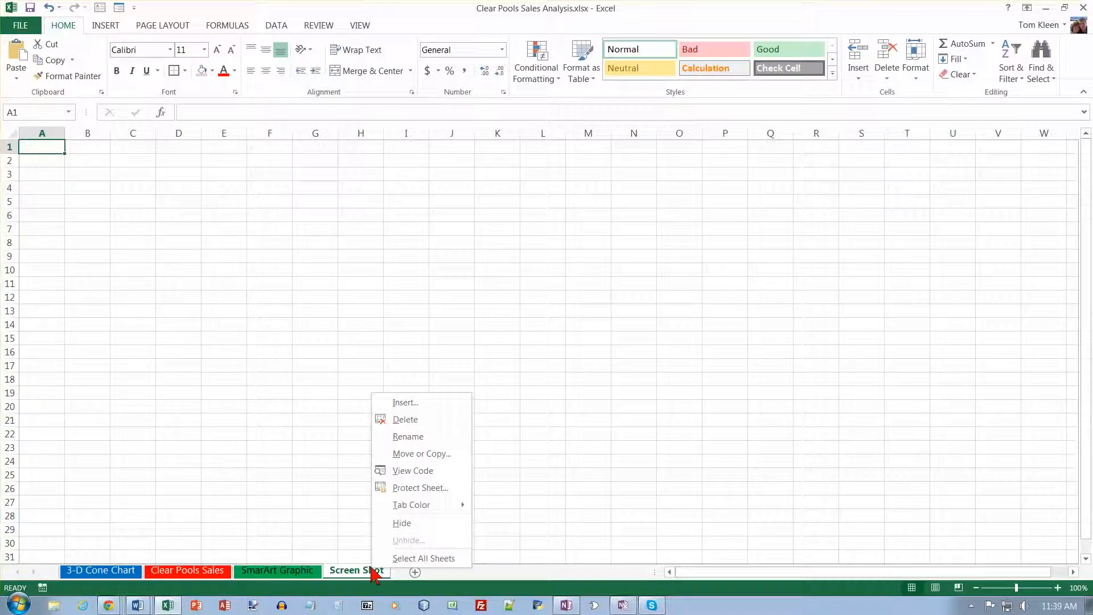
{"action": "mouse_move", "coordinate": [410, 505]}
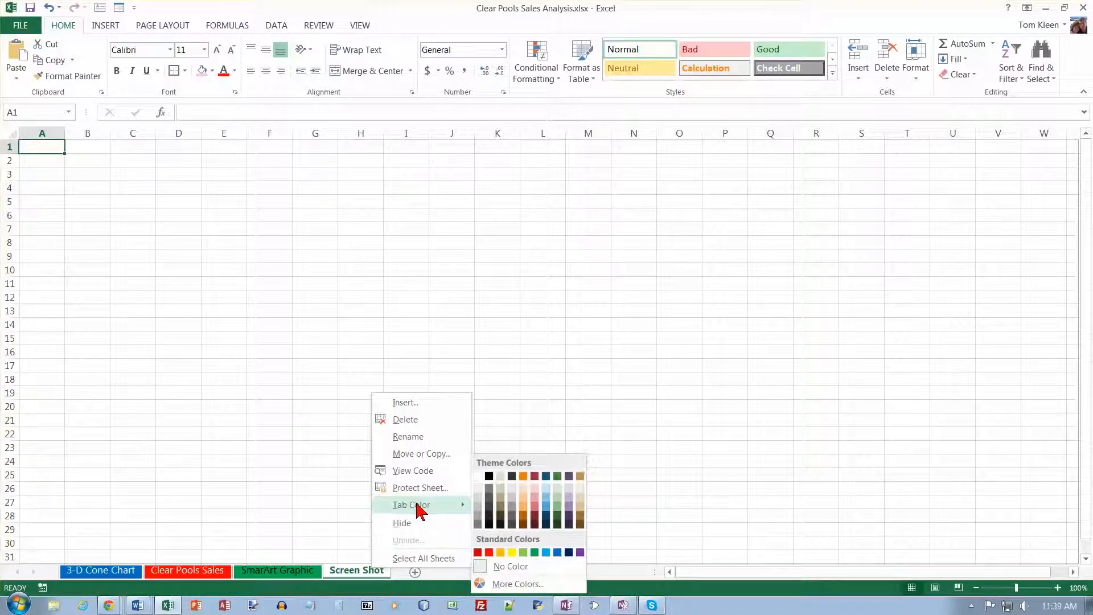
{"action": "left_click", "coordinate": [500, 553]}
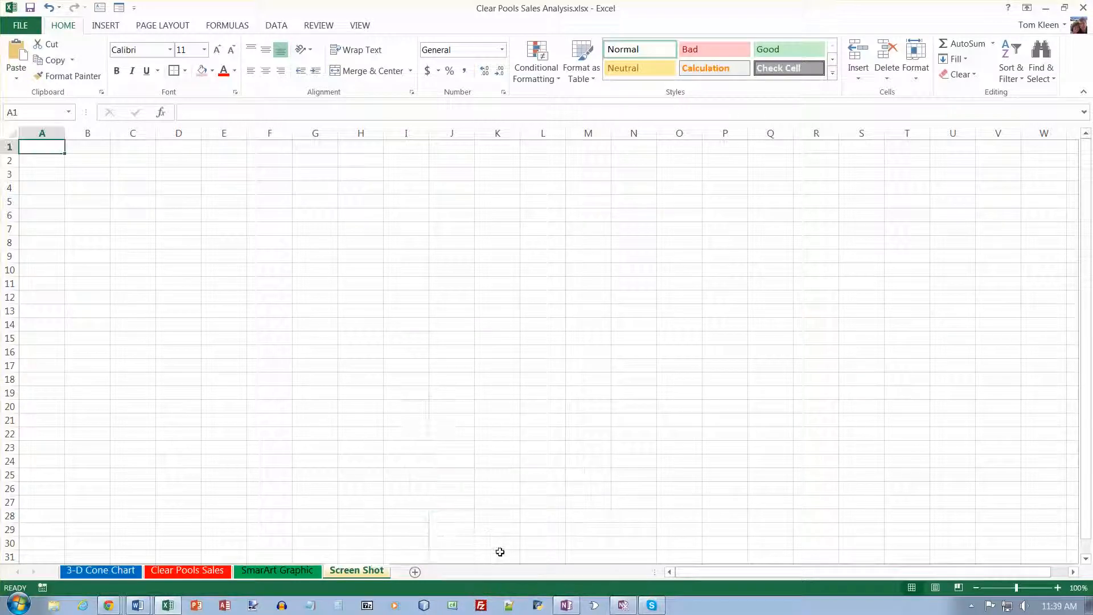
{"action": "left_click", "coordinate": [360, 25]}
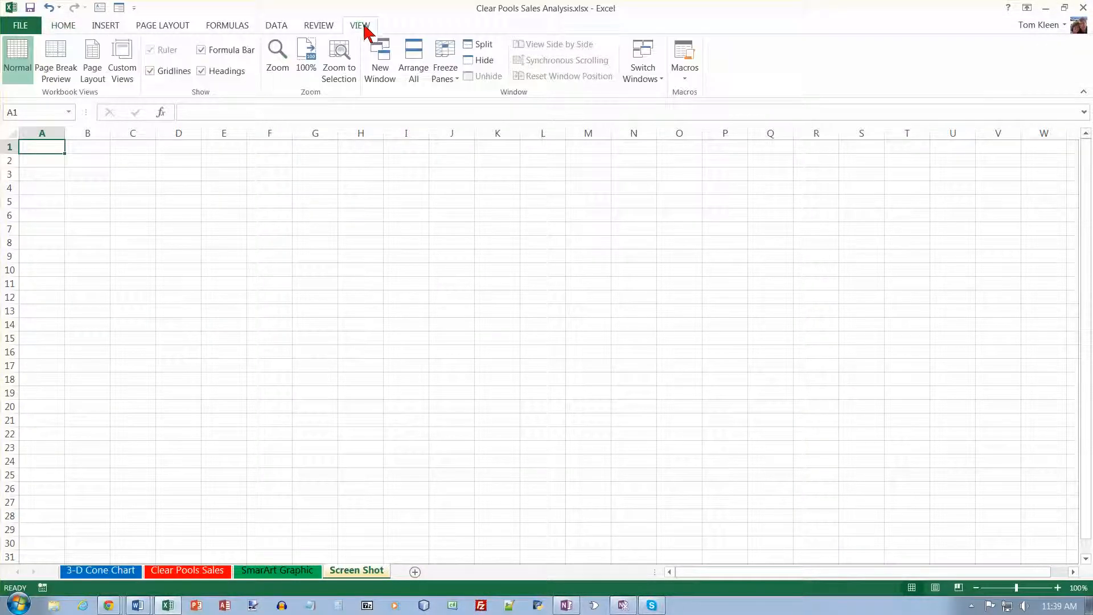
{"action": "left_click", "coordinate": [150, 71]}
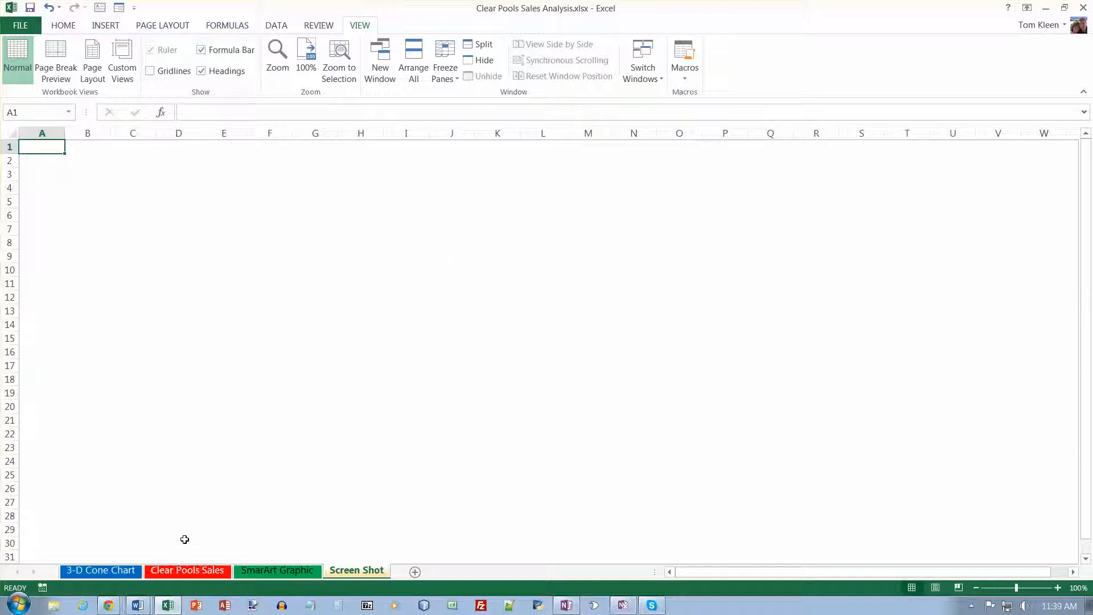
Switch to Chrome and open poolandpatio.about.com/od/maintainingyourpool/ss/pooltest.htm.
{"action": "mouse_move", "coordinate": [112, 609]}
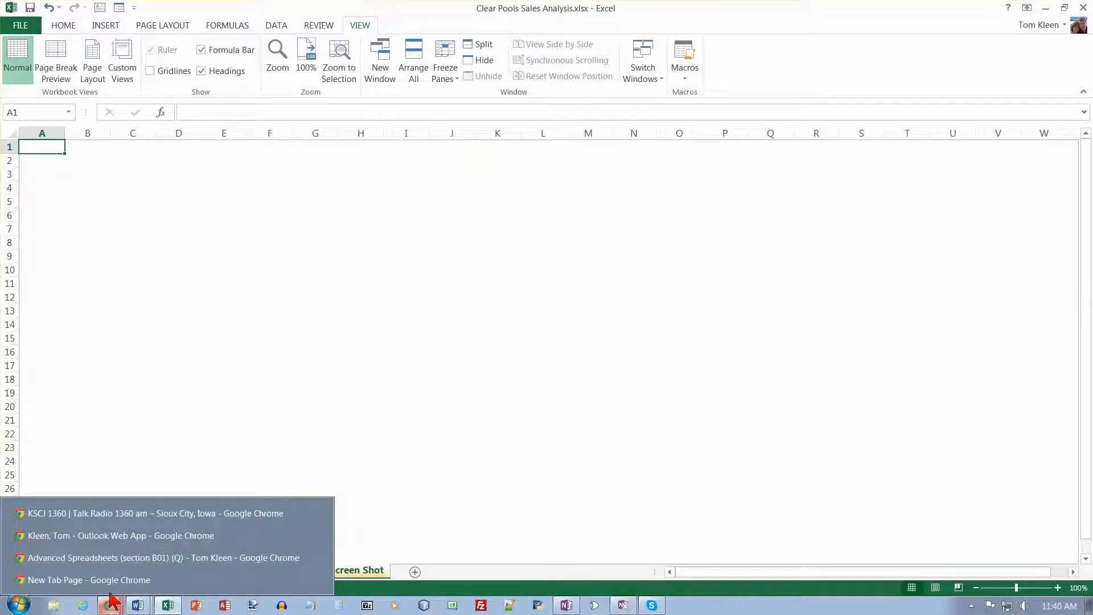
{"action": "left_click", "coordinate": [115, 587]}
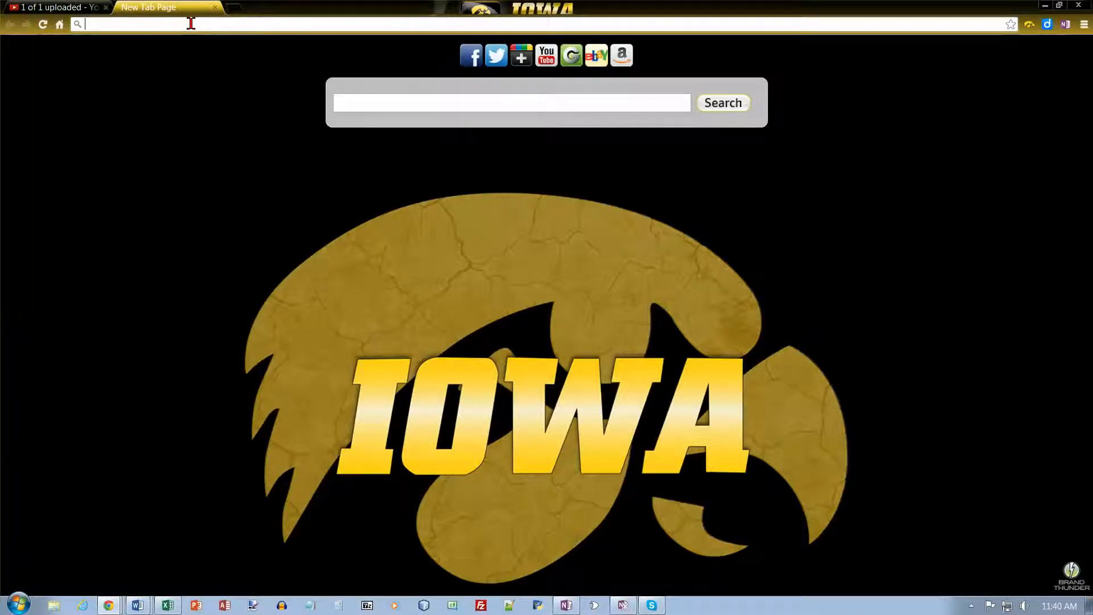
{"action": "type", "text": "poool"}
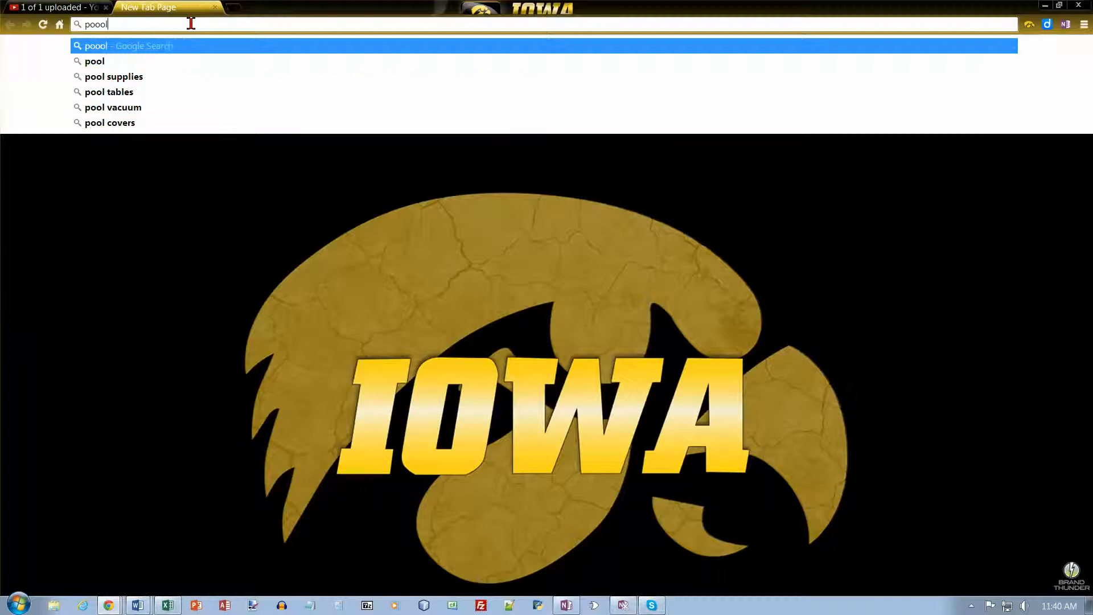
{"action": "key", "text": "BackSpace"}
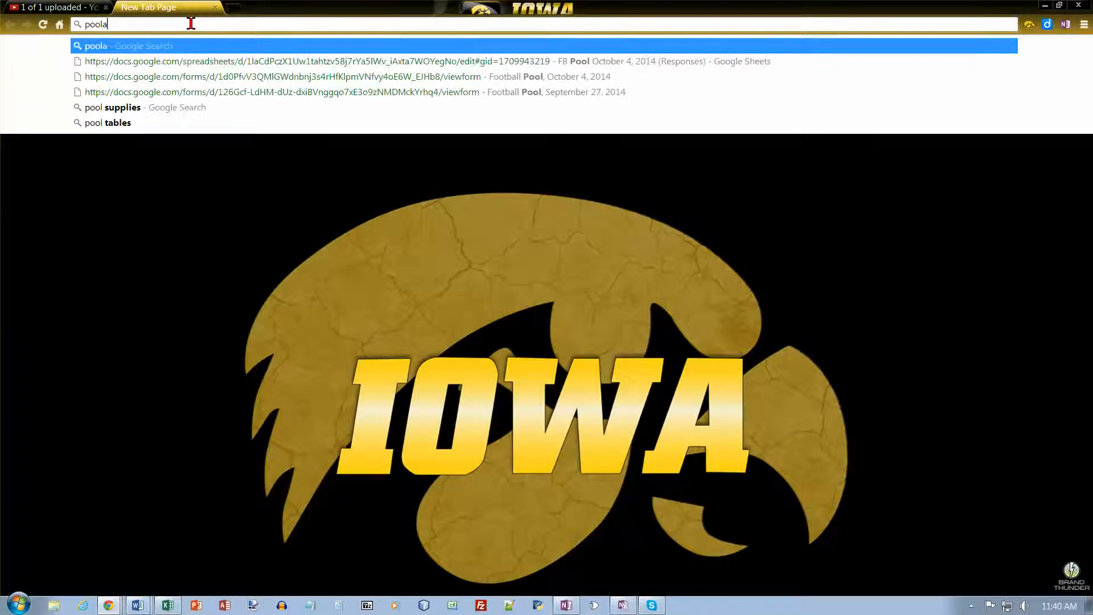
{"action": "type", "text": "andpatio."}
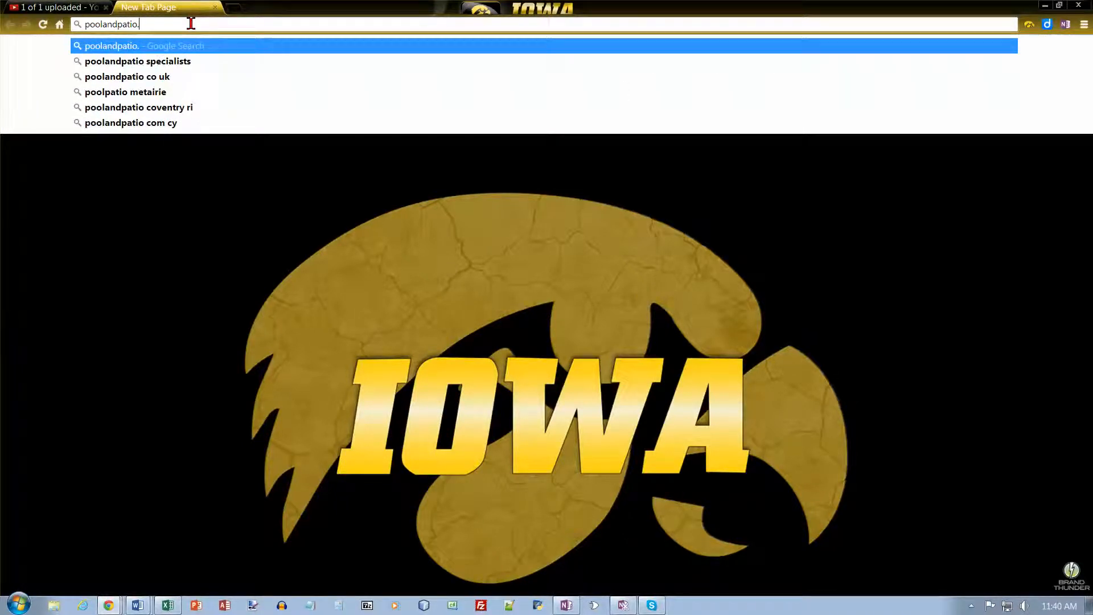
{"action": "type", "text": "about.com"}
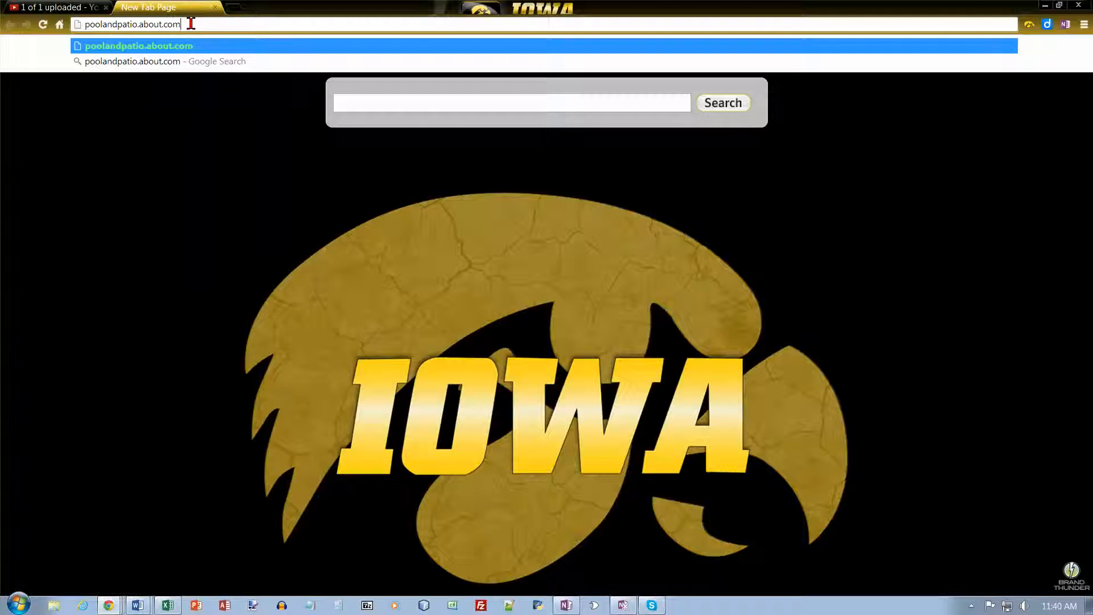
{"action": "type", "text": "/od/maintainingyour"}
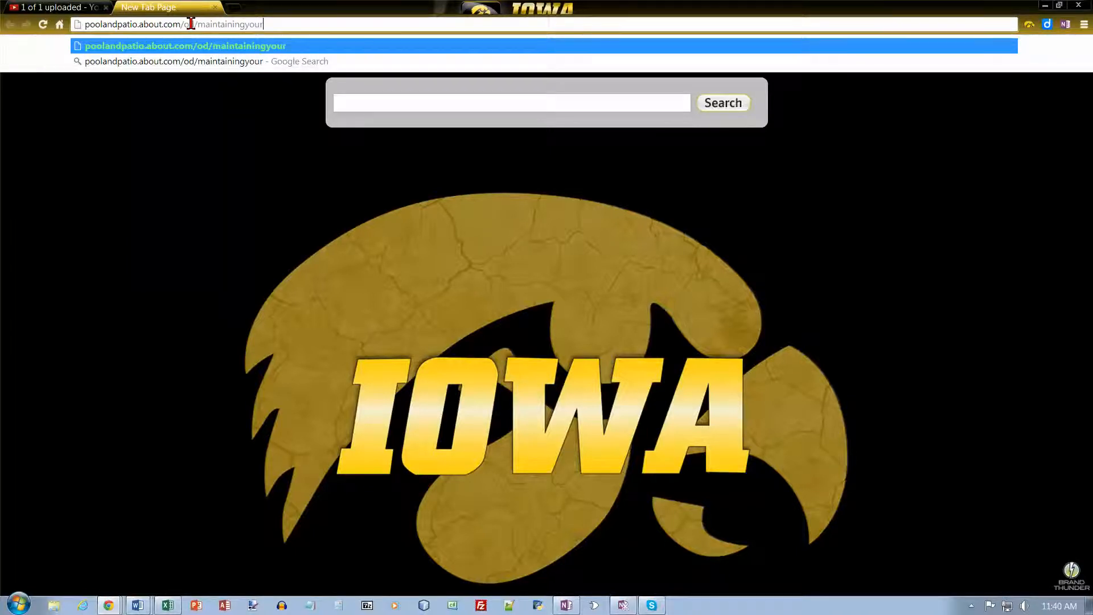
{"action": "type", "text": "pool/ss/pooltest.h"}
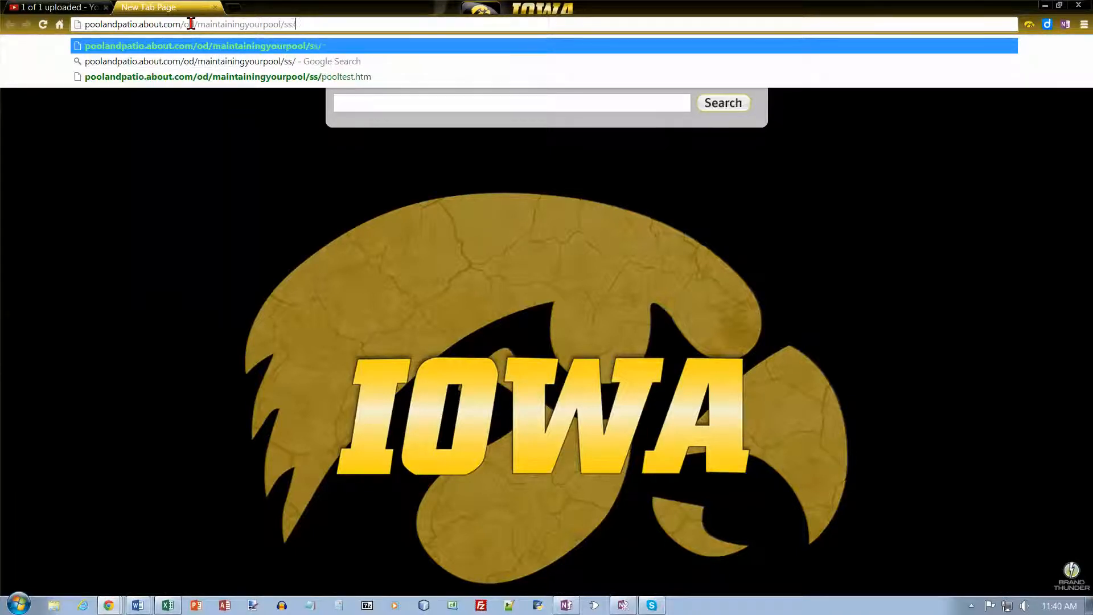
{"action": "type", "text": "tm"}
{"action": "key", "text": "Return"}
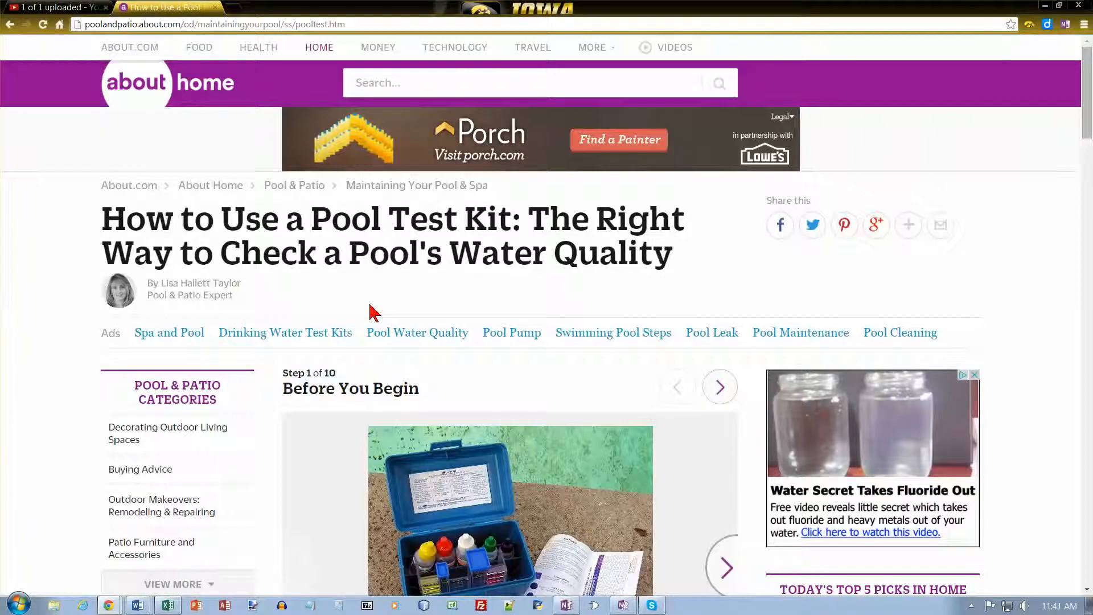
Back in the workbook, insert a screen clipping of the whole browser page into the Screen Shot sheet.
{"action": "left_click", "coordinate": [171, 606]}
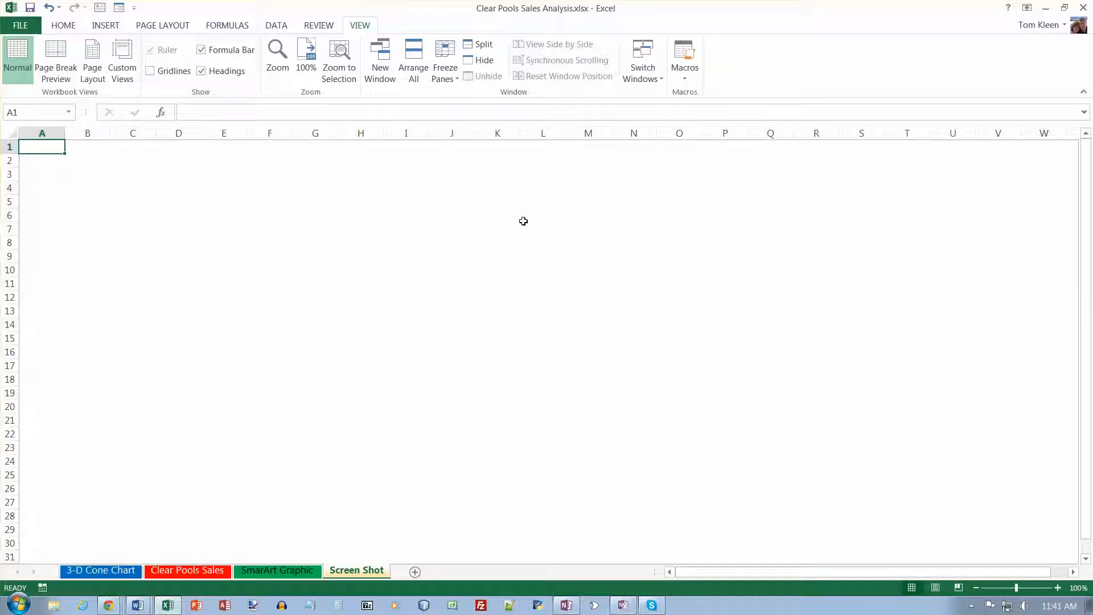
{"action": "left_click", "coordinate": [106, 26]}
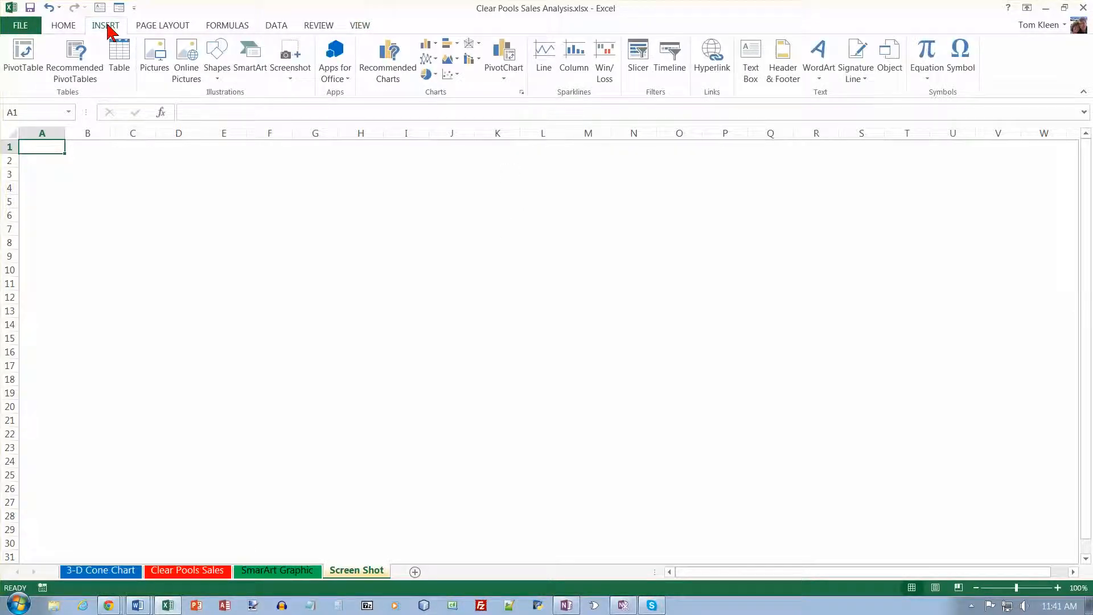
{"action": "left_click", "coordinate": [291, 83]}
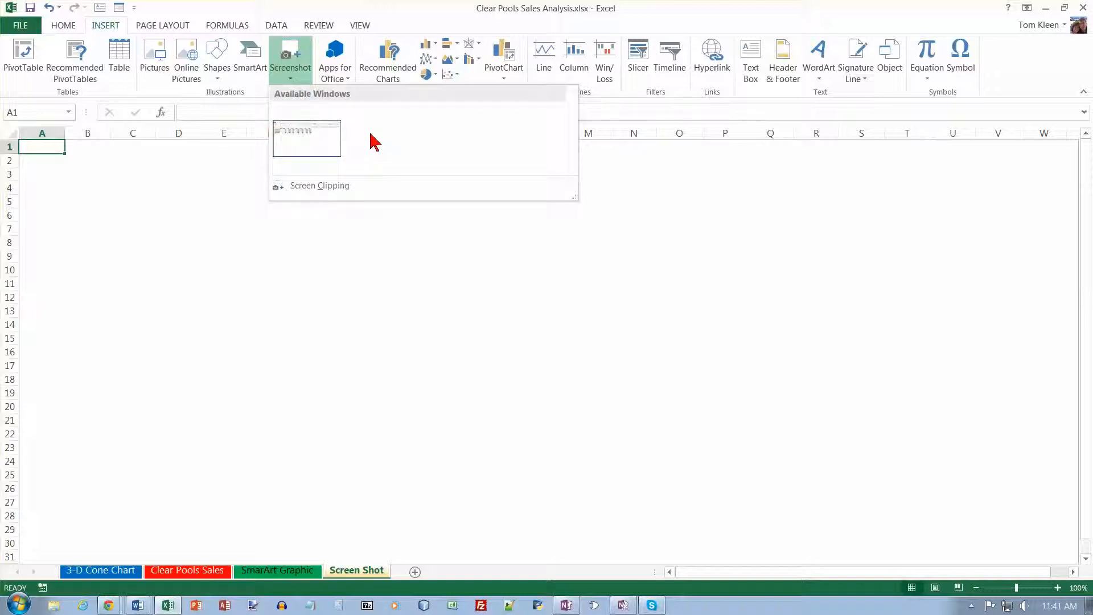
{"action": "left_click", "coordinate": [291, 84]}
{"action": "left_click", "coordinate": [292, 83]}
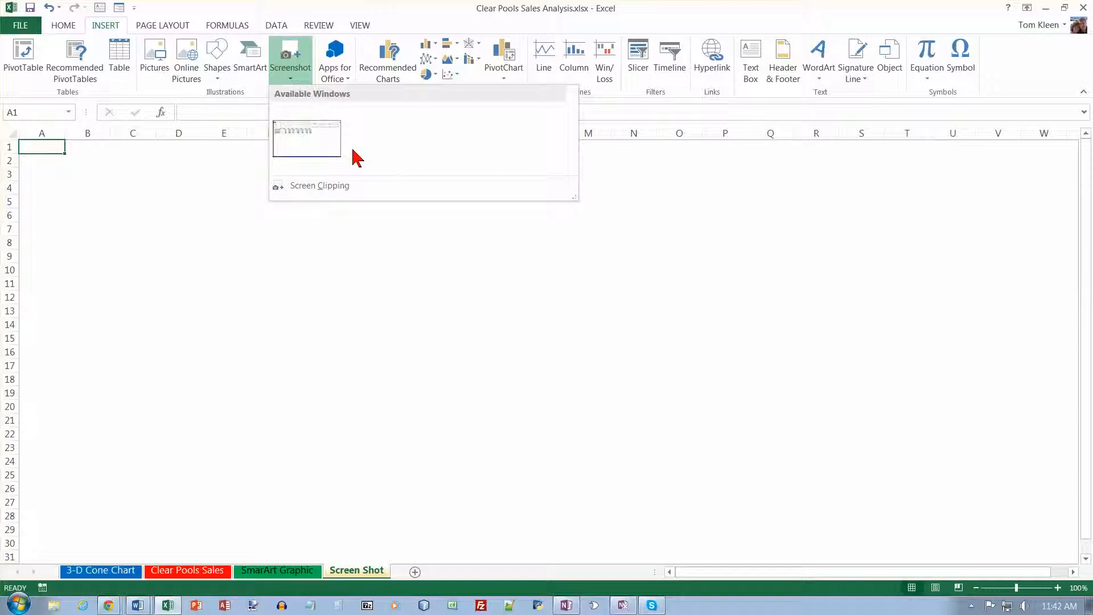
{"action": "left_click", "coordinate": [316, 187]}
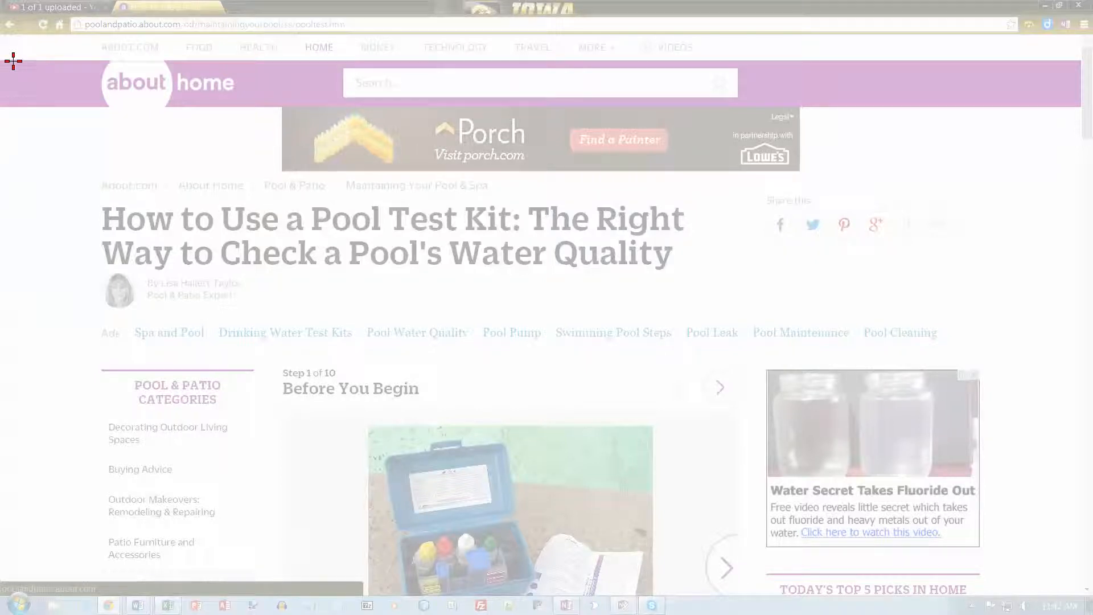
{"action": "left_click_drag", "start_coordinate": [3, 60], "coordinate": [1078, 597]}
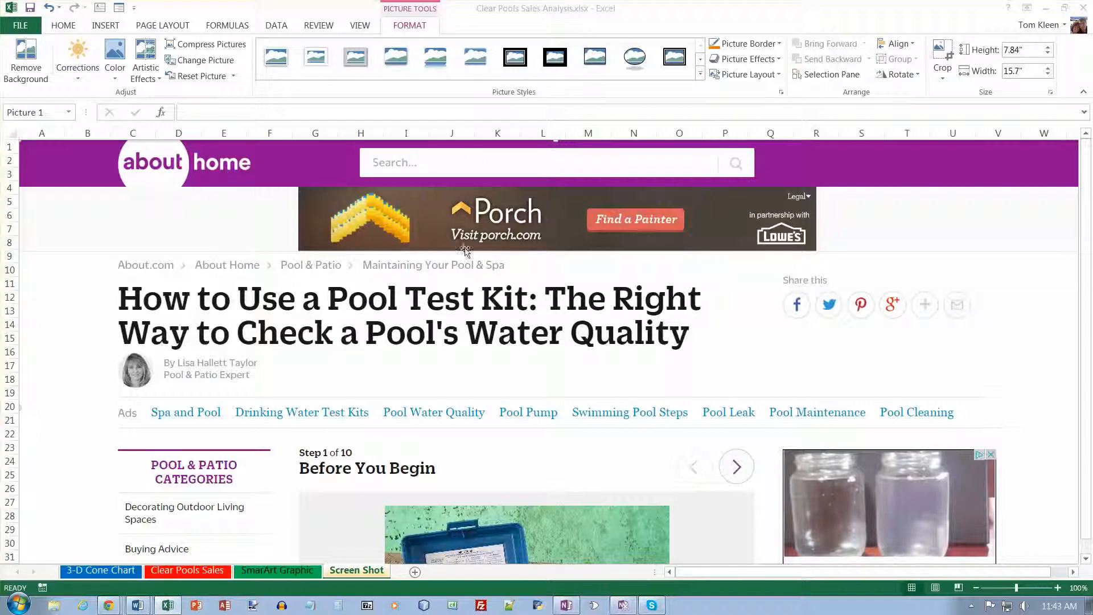
Resize the screenshot to about 4.73 by 9.48 inches and move it near the top of the sheet.
{"action": "left_click_drag", "start_coordinate": [14, 137], "coordinate": [273, 220]}
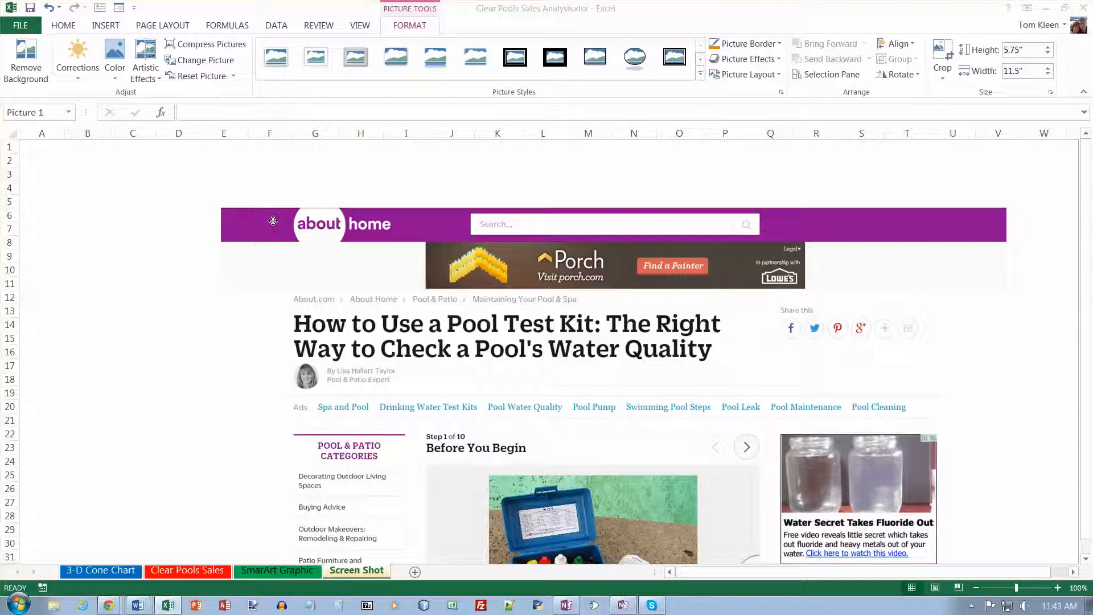
{"action": "left_click_drag", "start_coordinate": [217, 202], "coordinate": [410, 279]}
{"action": "left_click_drag", "start_coordinate": [506, 296], "coordinate": [286, 189]}
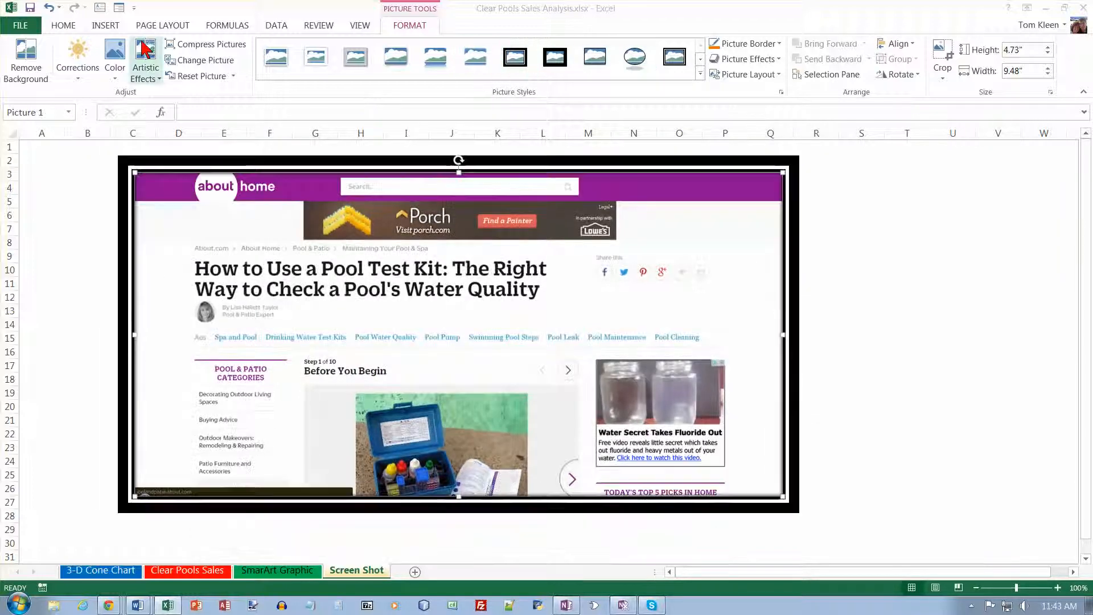
Crop the screenshot's right side and top banner, leaving the article title and first step, about 3.54 by 6.63 inches.
{"action": "left_click", "coordinate": [153, 79]}
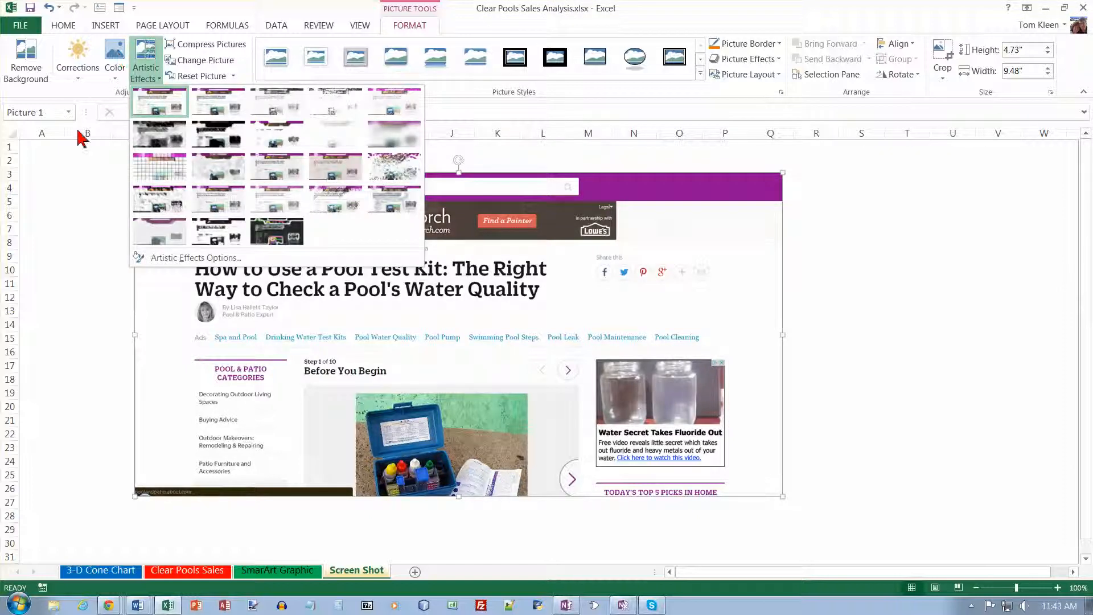
{"action": "left_click", "coordinate": [85, 174]}
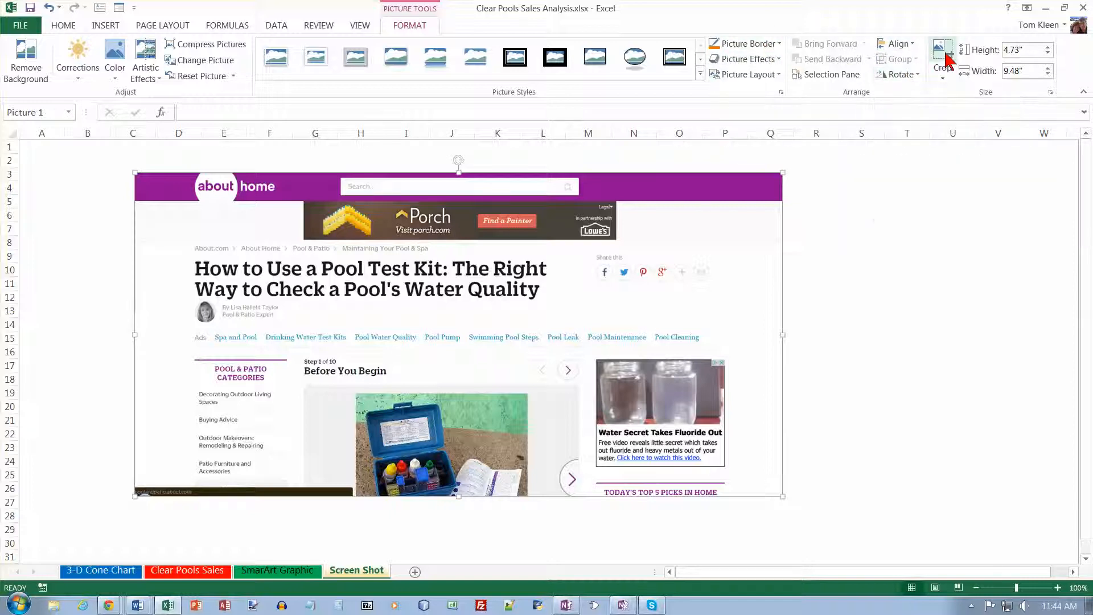
{"action": "left_click", "coordinate": [945, 78]}
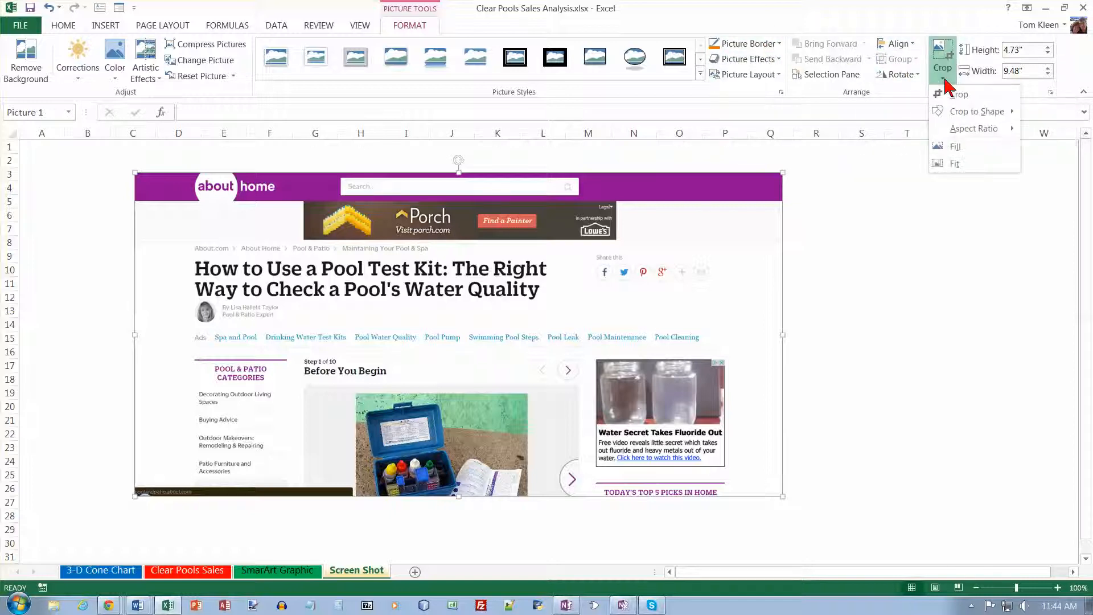
{"action": "left_click", "coordinate": [946, 97]}
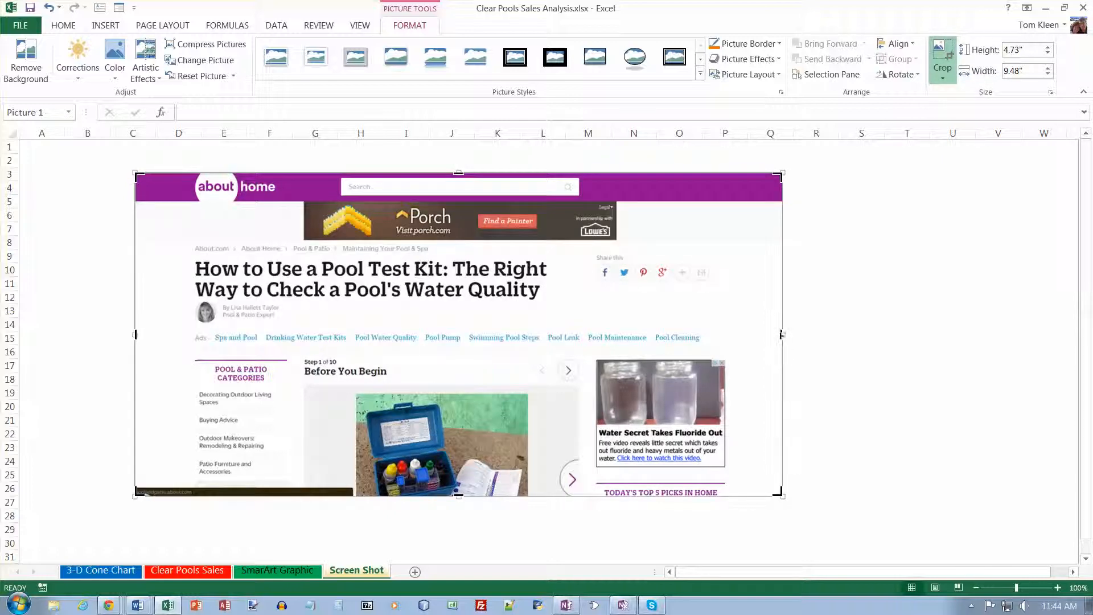
{"action": "left_click_drag", "start_coordinate": [777, 336], "coordinate": [589, 337]}
{"action": "left_click_drag", "start_coordinate": [361, 174], "coordinate": [355, 254]}
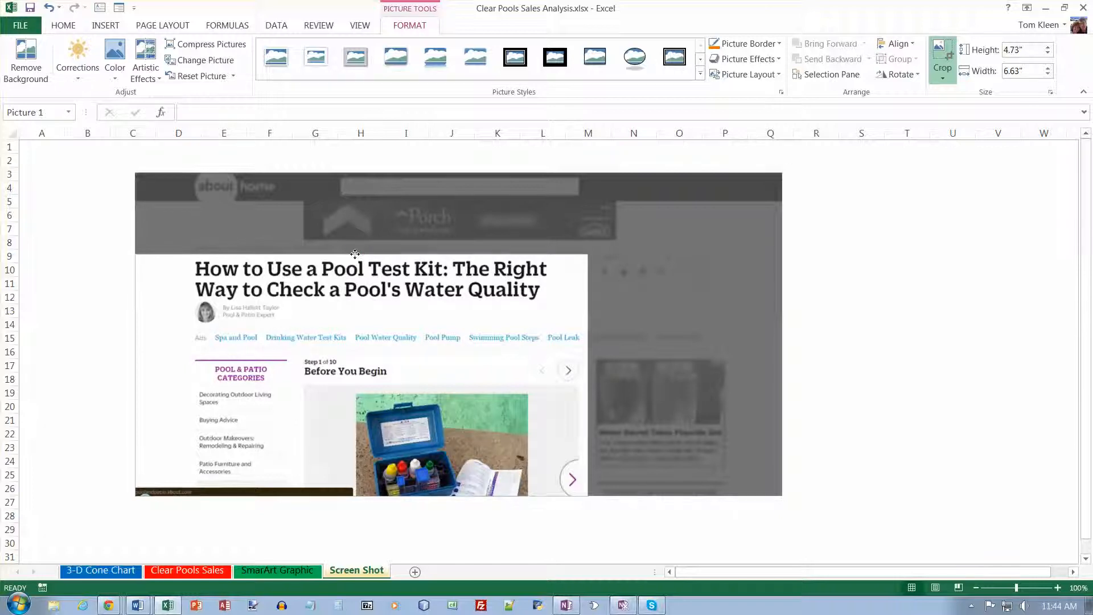
{"action": "left_click", "coordinate": [943, 59]}
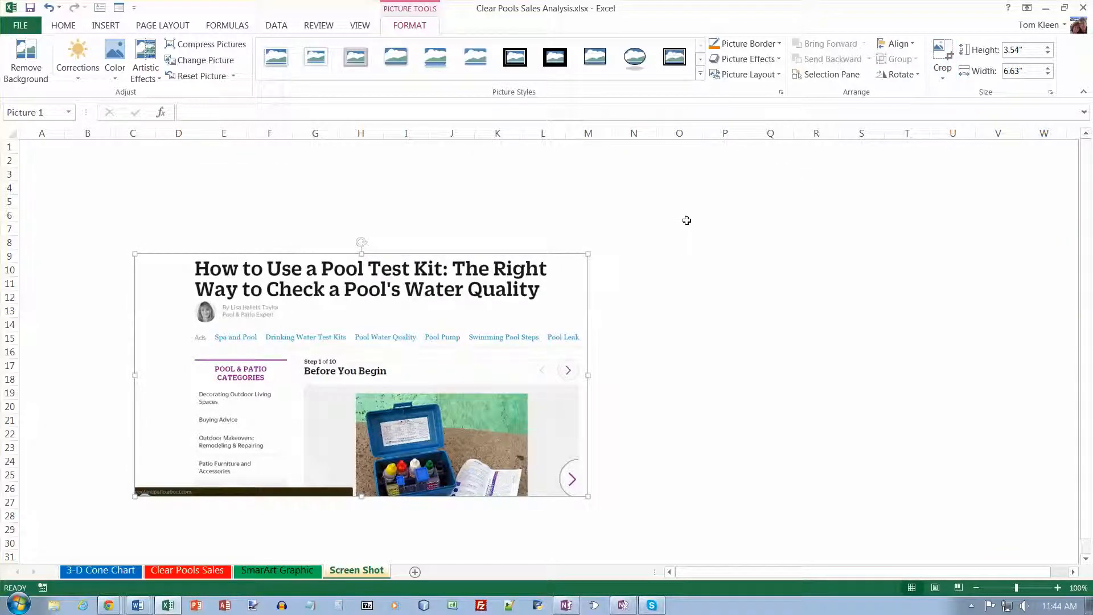